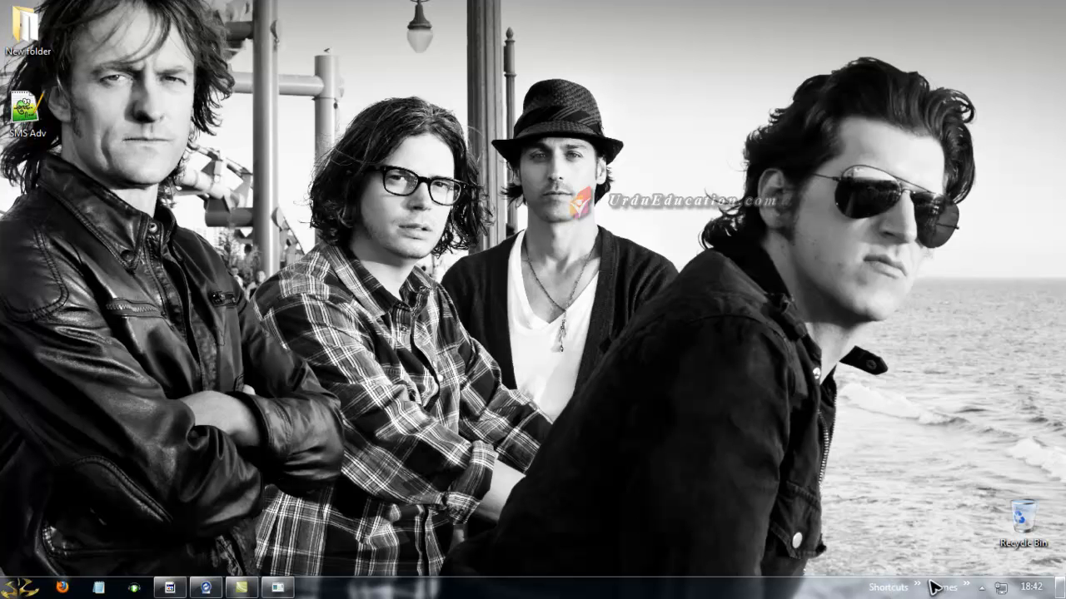
Open Firefox on the Google home page, ready for entering a search
left_click(62, 589)
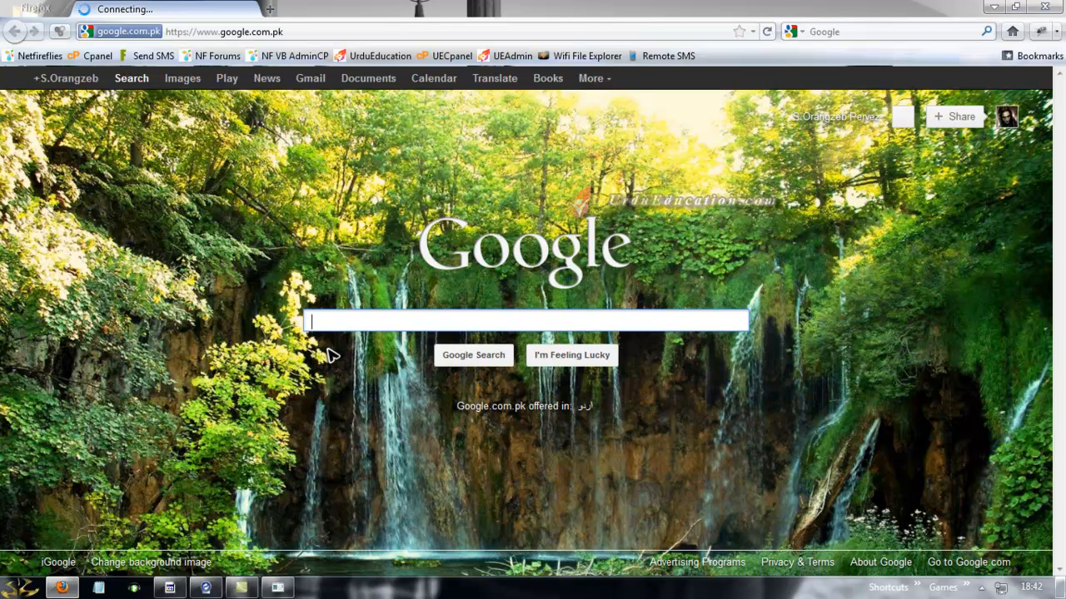
left_click(995, 8)
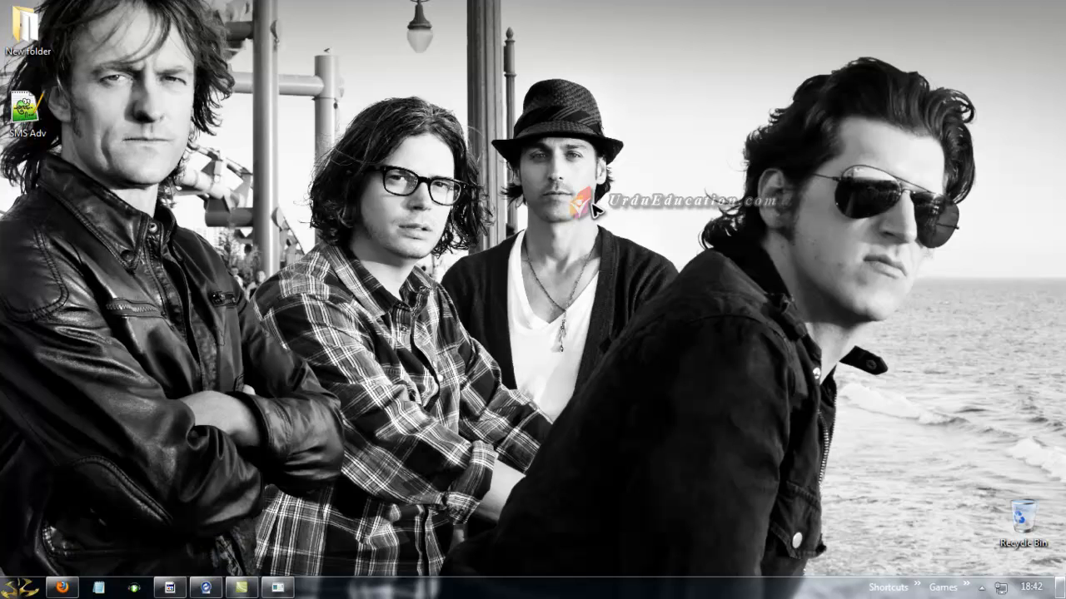
left_click(61, 588)
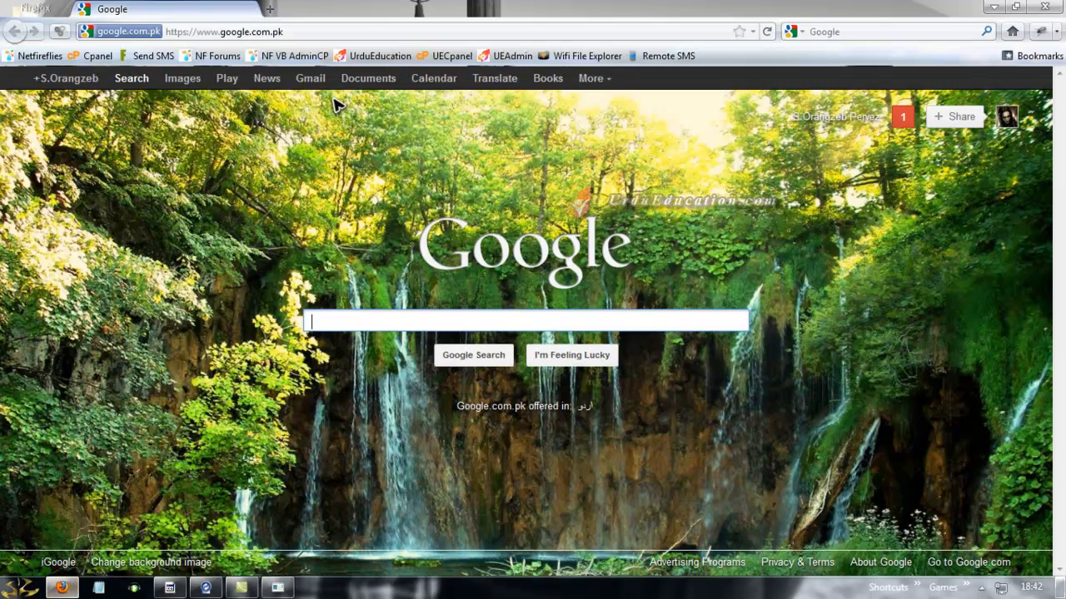
left_click(280, 33)
left_click(308, 313)
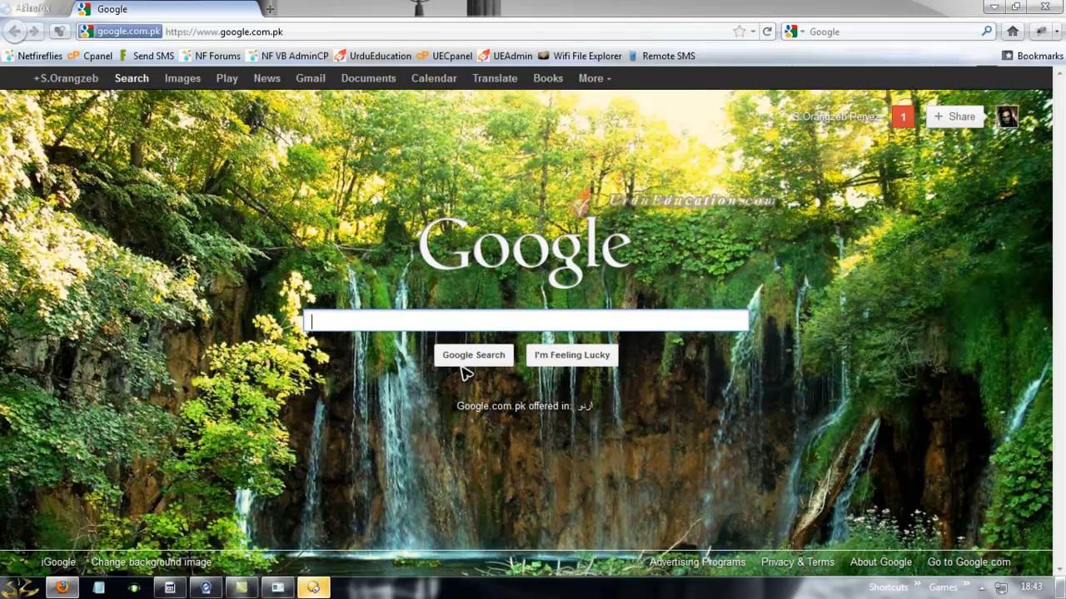
Search Google for "dil mera muft ka lyrics" using the matching suggestion
type("d")
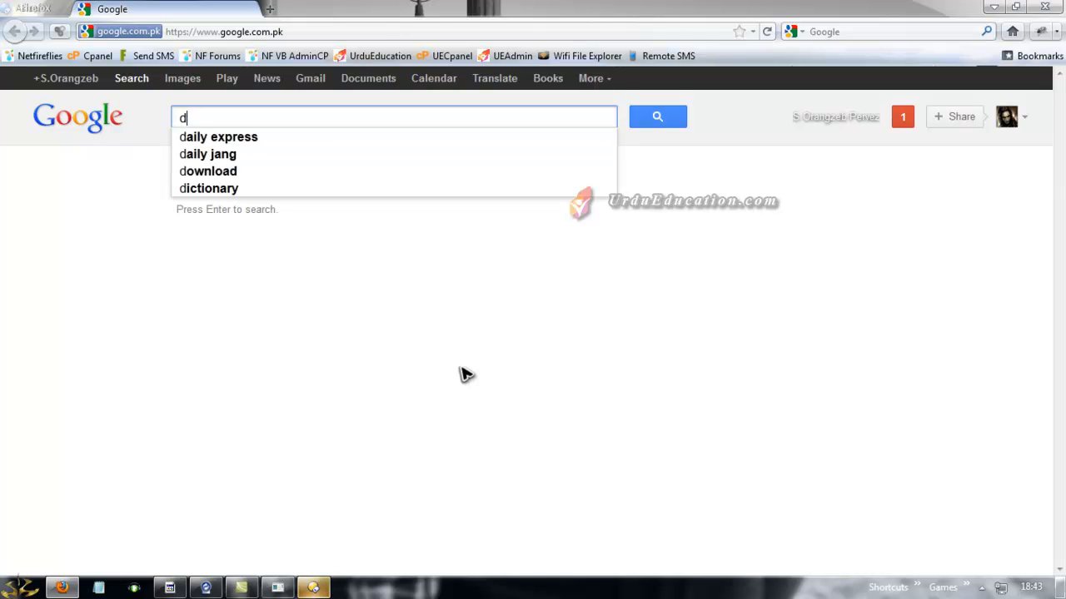
type("il m")
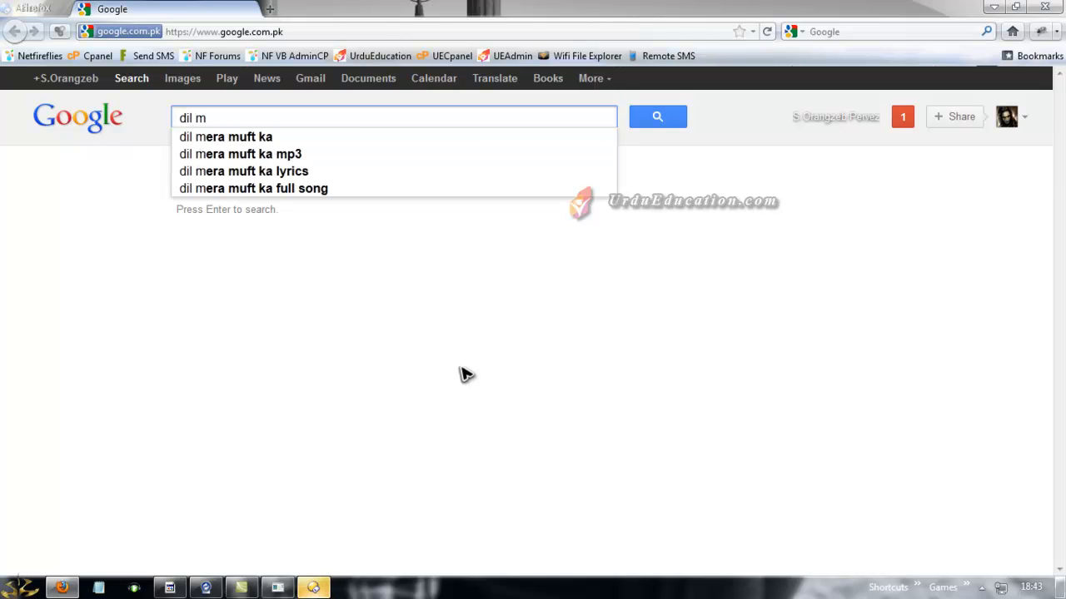
key("Down")
key("Down")
key("Down")
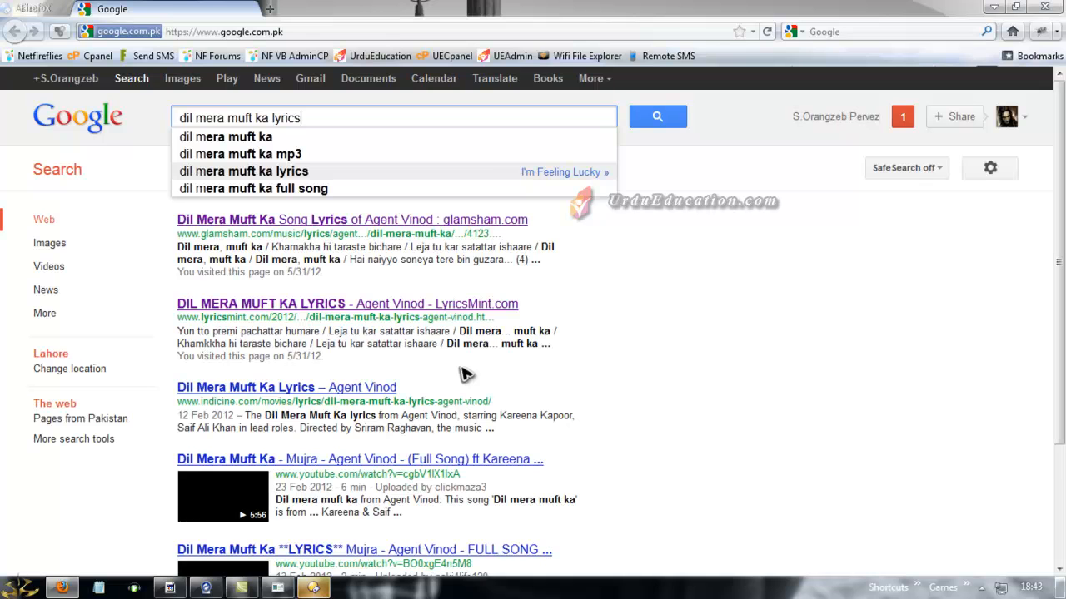
key("Return")
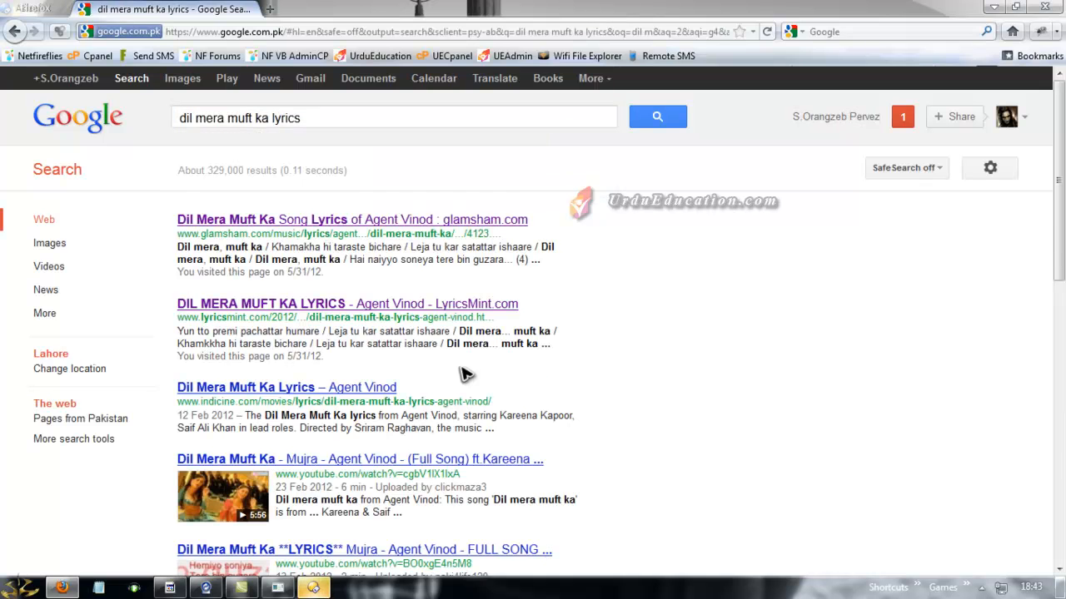
Open the LyricsMint result for "DIL MERA MUFT KA LYRICS - Agent Vinod"
scroll(465, 374, "down", 5)
scroll(464, 375, "down", 3)
scroll(459, 349, "up", 8)
left_click(297, 303)
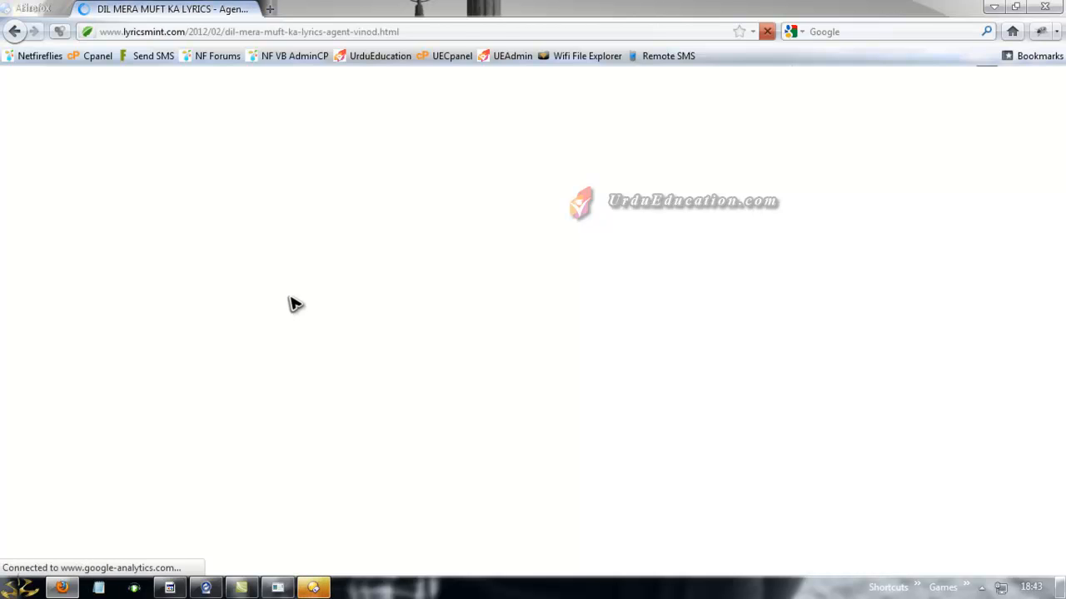
Copy the full song lyrics below the "Dil mera muft ka Lyrics" heading, from "Phenke nazar ke sikke usne" to the last line
scroll(462, 291, "down", 5)
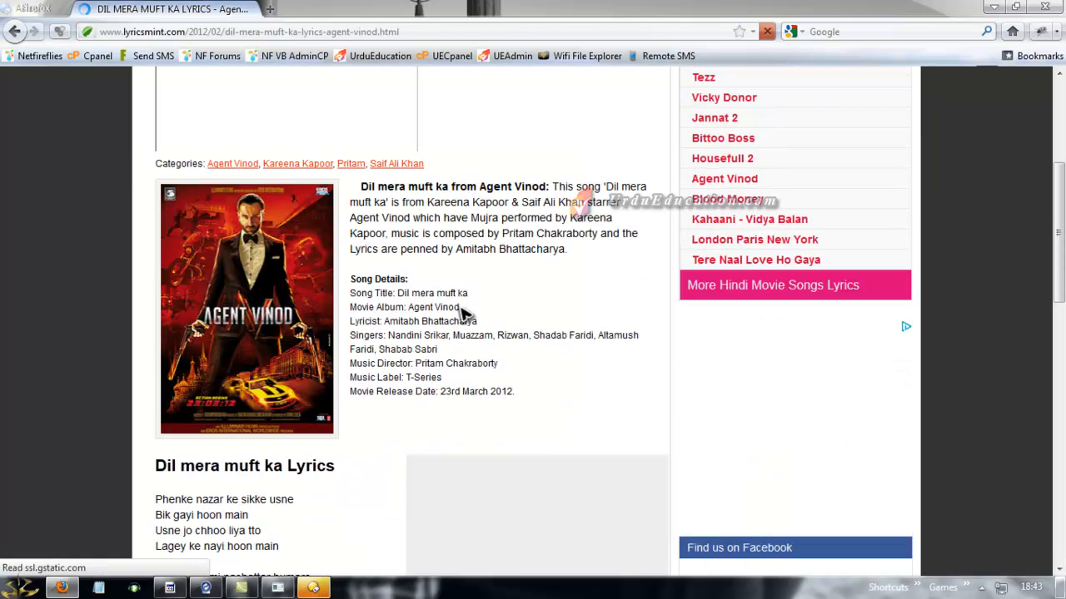
scroll(526, 310, "down", 5)
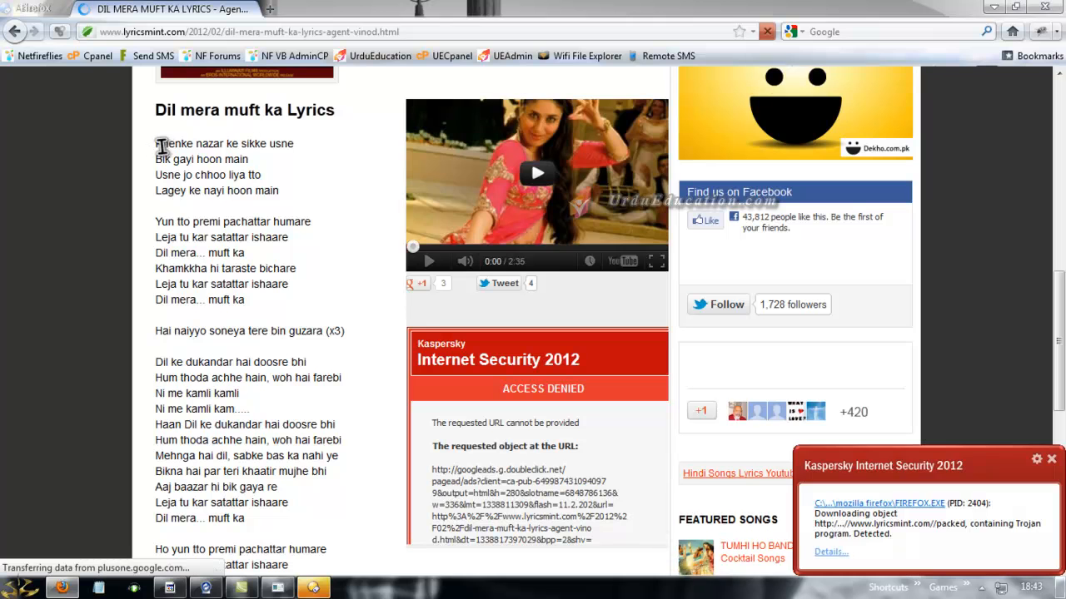
left_click_drag(158, 146, 374, 383)
right_click(234, 340)
left_click(252, 350)
Launch Notepad by running the command "notepad"
key("super")
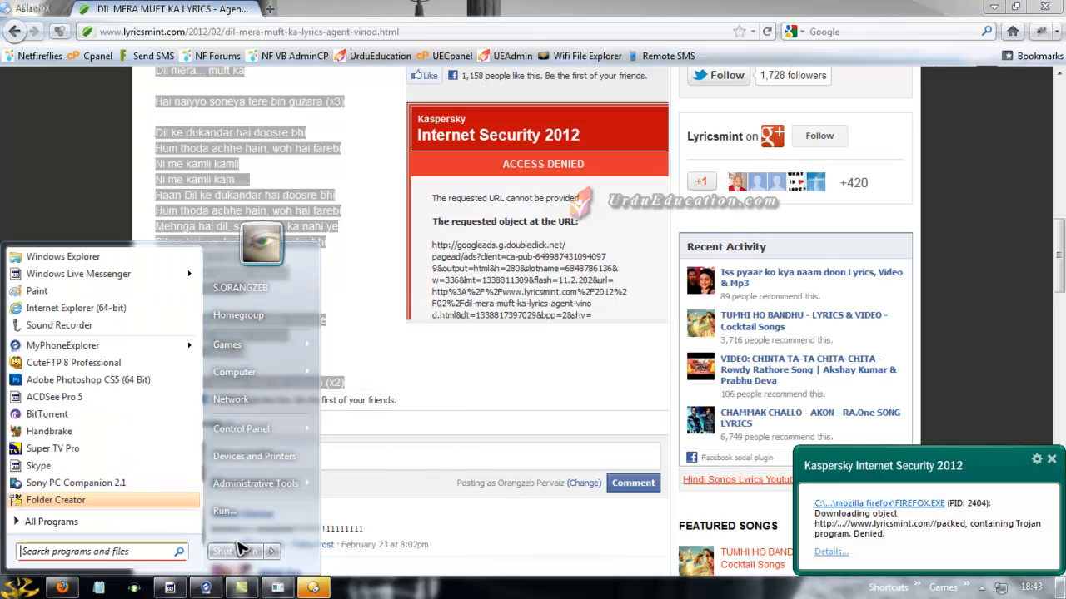
left_click(249, 511)
type("notepad")
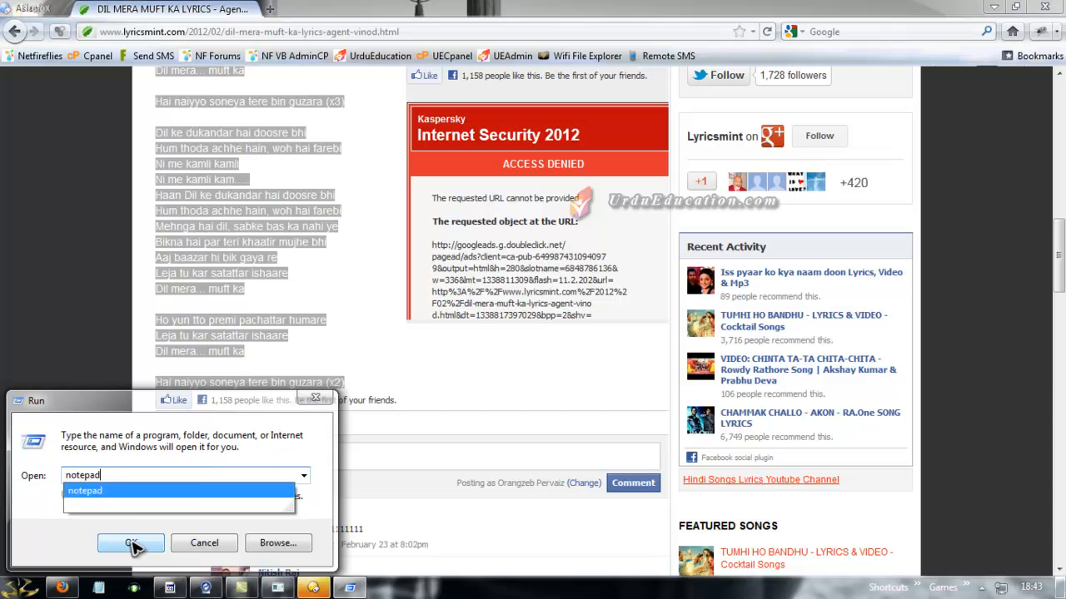
left_click(132, 543)
Paste the copied lyrics into the blank Notepad document and maximize its window
right_click(547, 284)
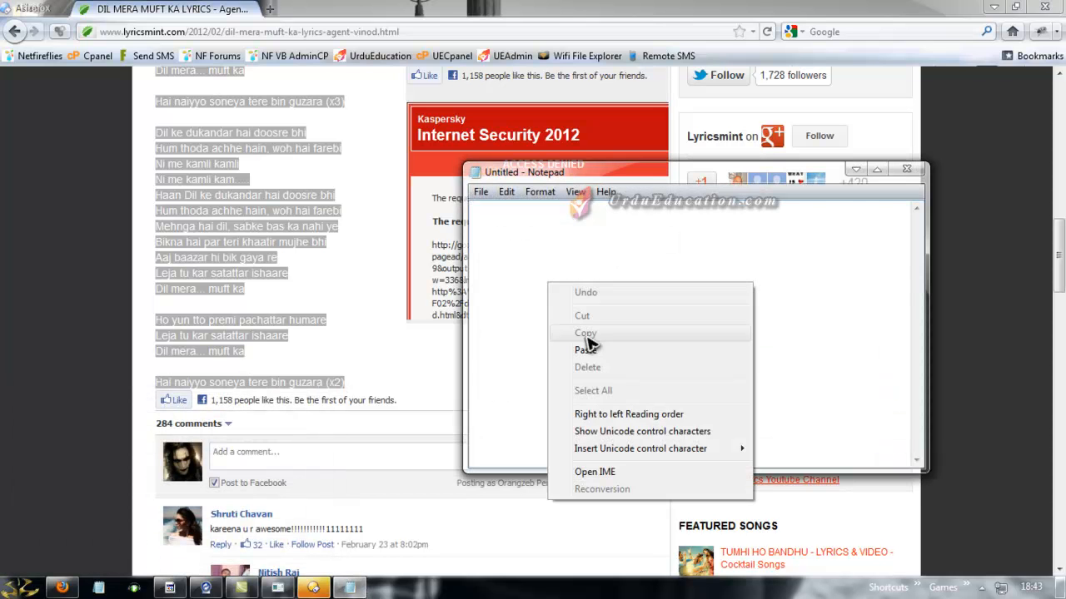
left_click(585, 351)
left_click(877, 169)
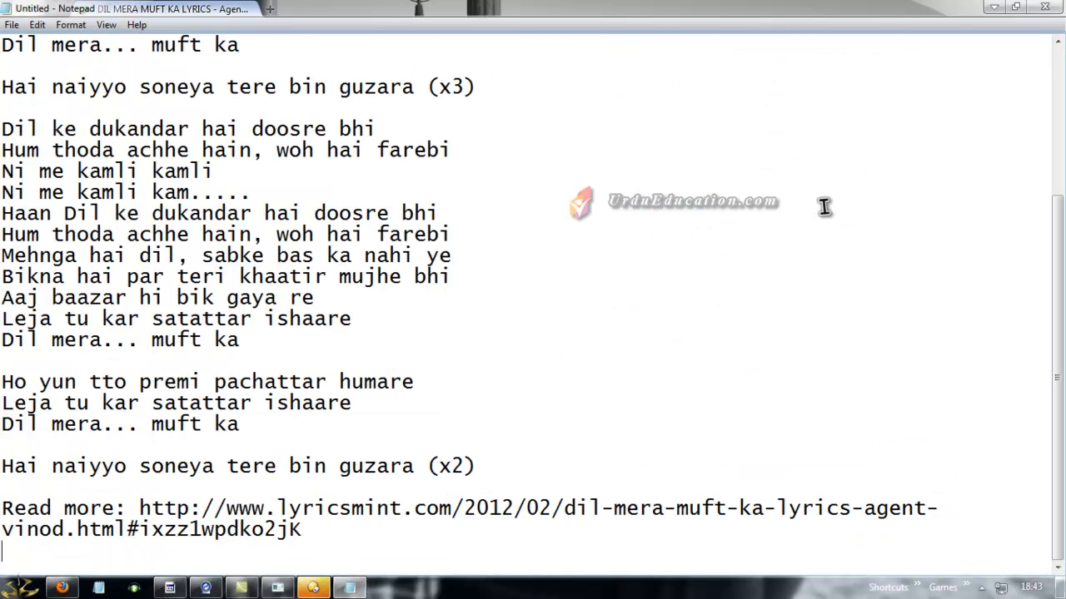
scroll(693, 345, "up", 4)
Save the lyrics as a text document named "dil mera muft ka" on the Desktop
left_click(11, 25)
left_click(38, 94)
left_click(61, 140)
left_click(170, 328)
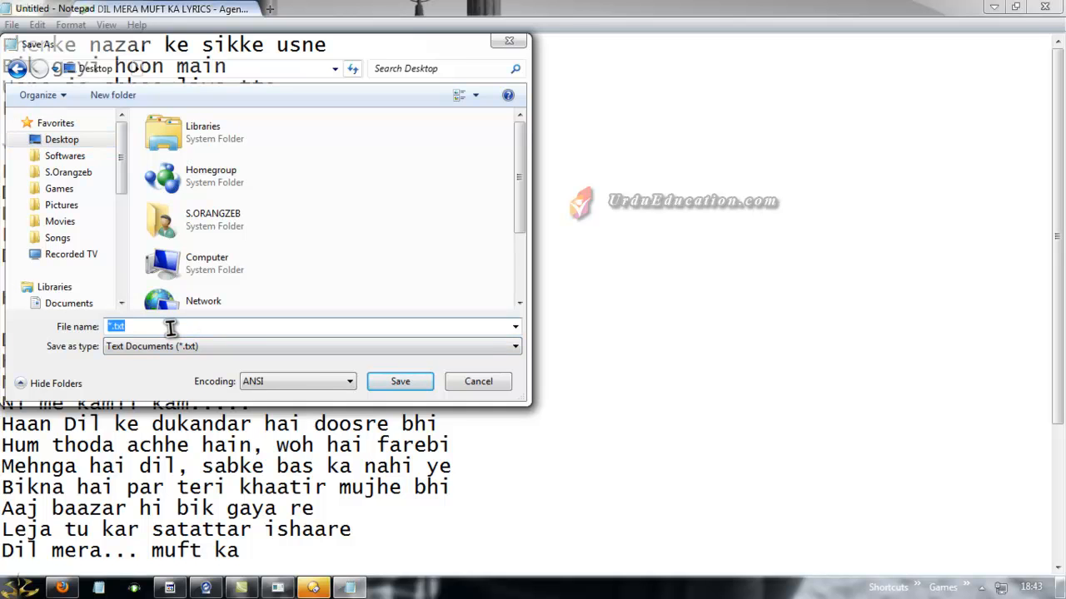
type("dil mera")
key("Return")
Close Notepad and clear the browser and file manager windows off the desktop
left_click(1045, 7)
left_click(993, 7)
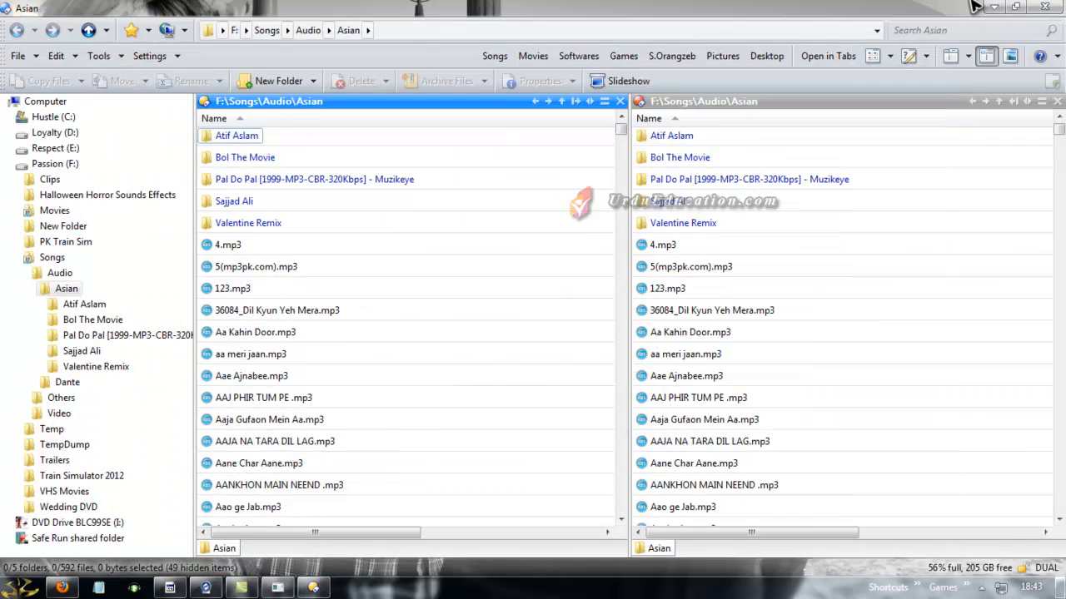
left_click(1014, 7)
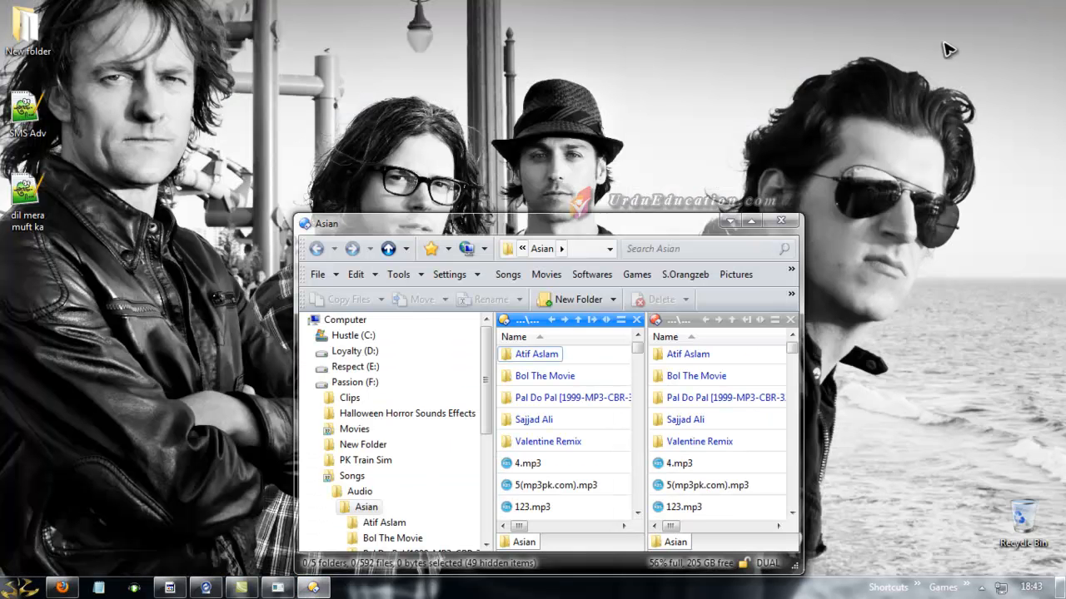
left_click(757, 217)
Move the "dil mera muft ka" file on the desktop away from the other icons, beside the lamp in the wallpaper
left_click_drag(25, 193, 358, 89)
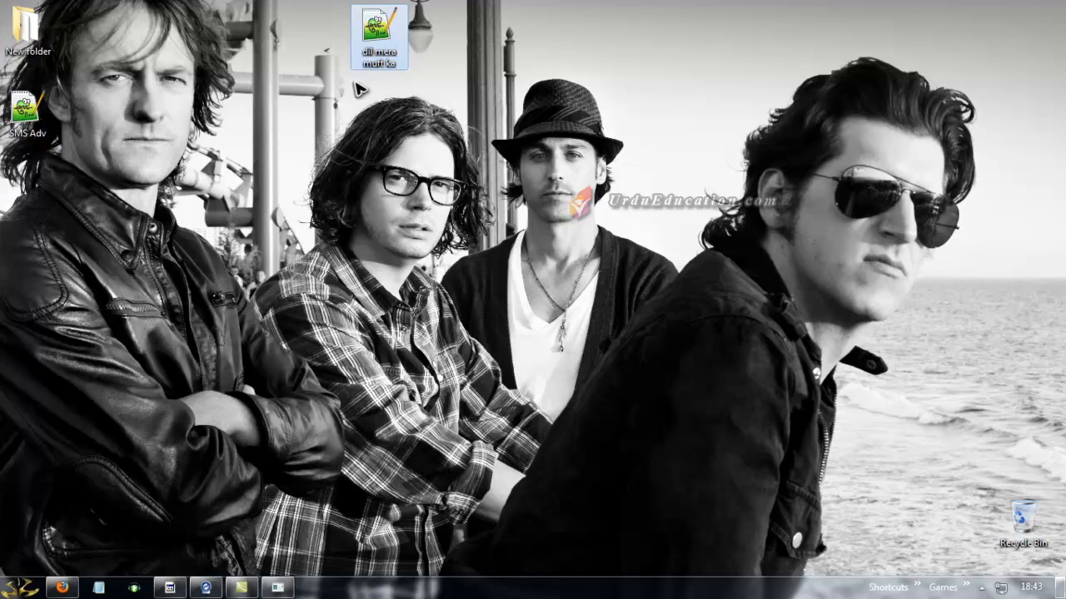
left_click(920, 588)
left_click(158, 440)
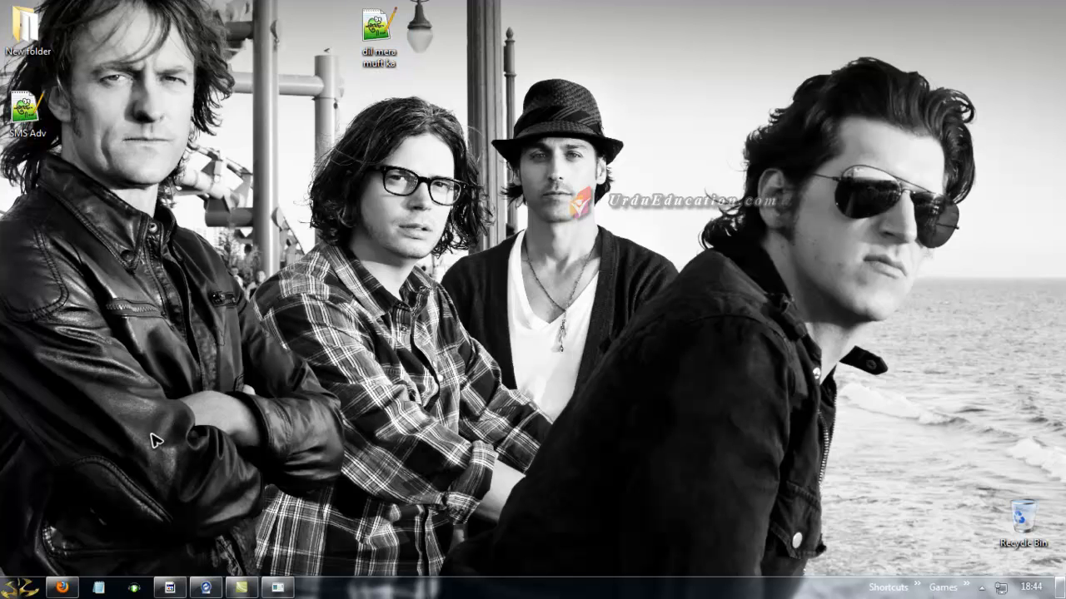
Switch to DivXLand Media Subtitler and open the video Dil.Mera.Muft.Ka.720p.mkv from the Songs\Video\Asian folder
left_click(62, 588)
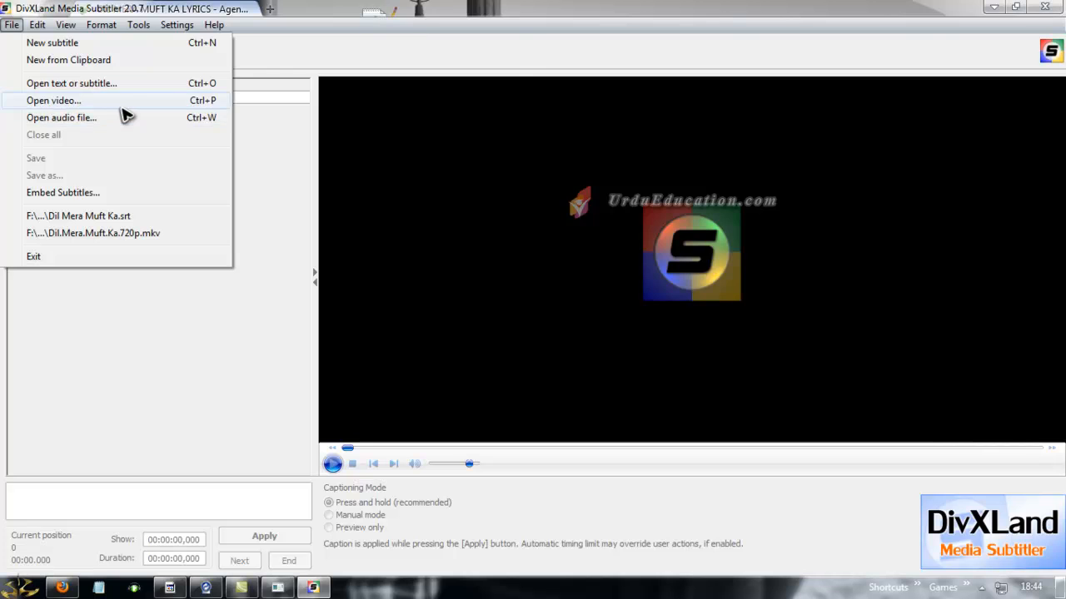
left_click(129, 100)
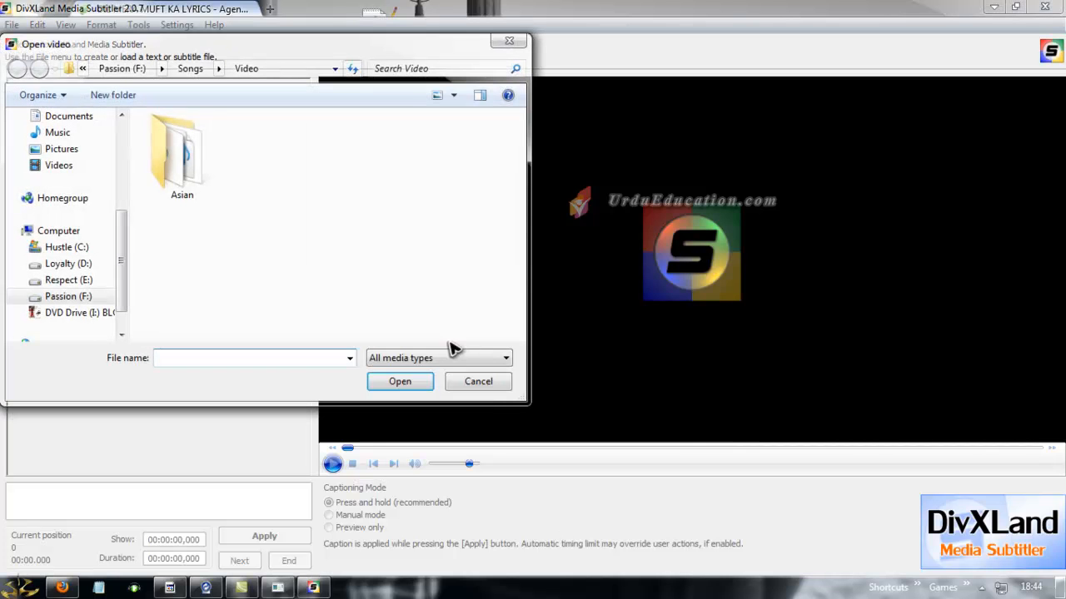
double_click(167, 125)
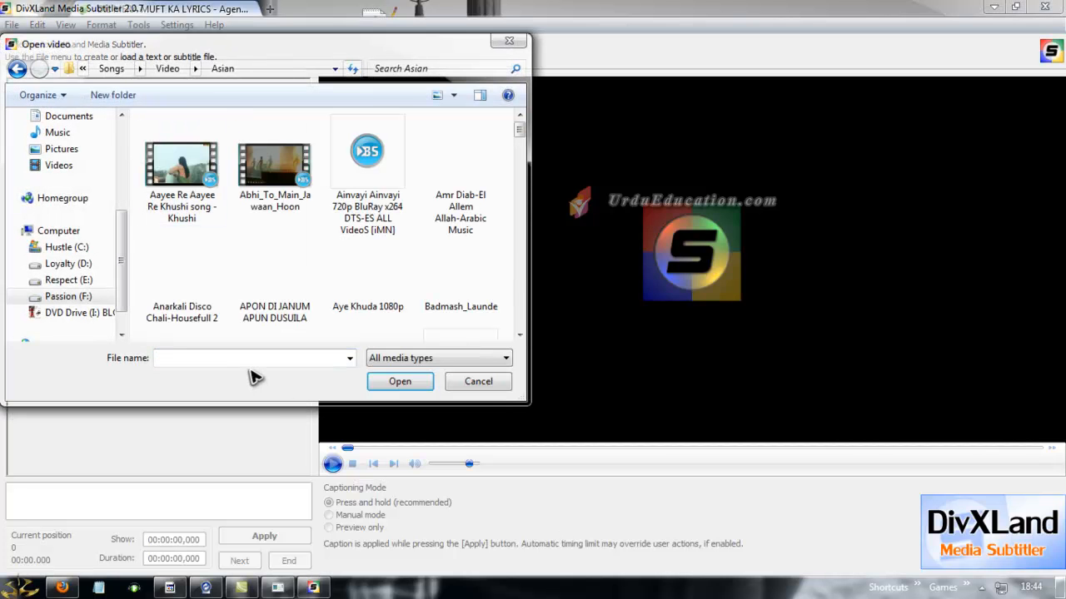
type("dil")
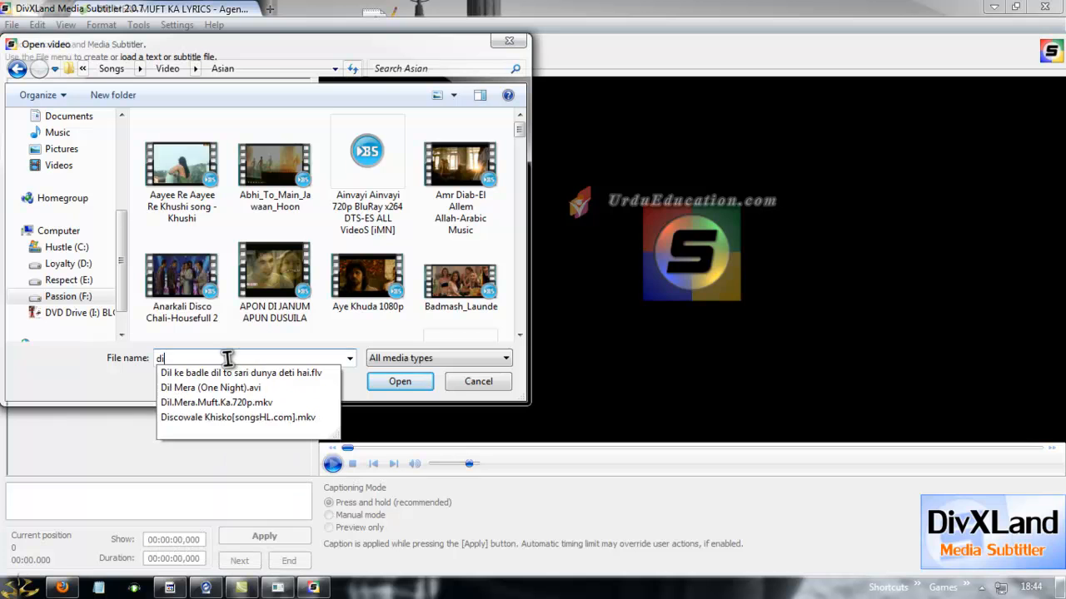
left_click(275, 403)
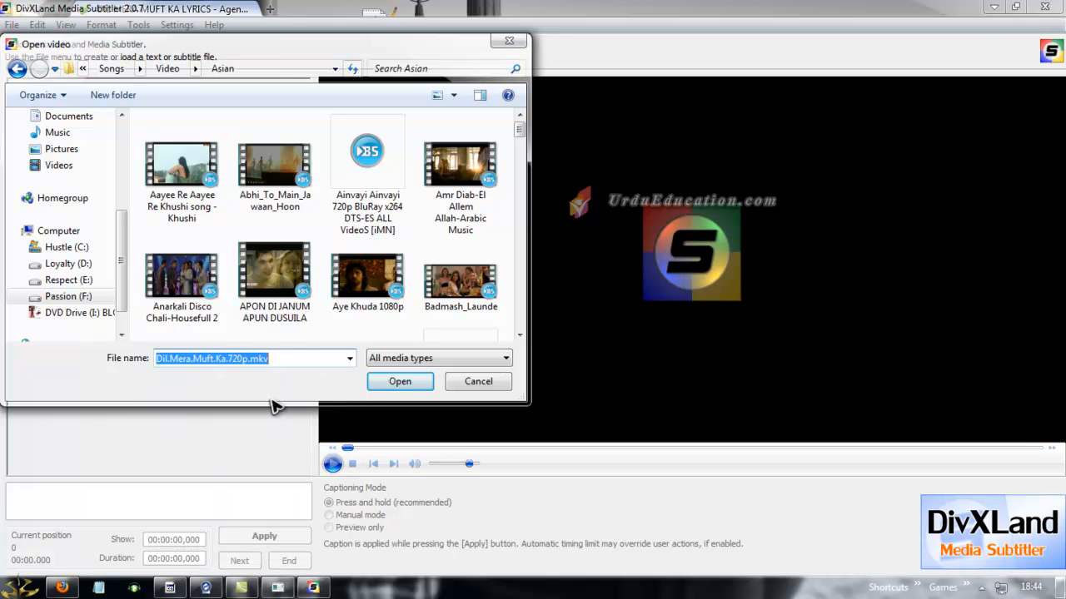
left_click(398, 381)
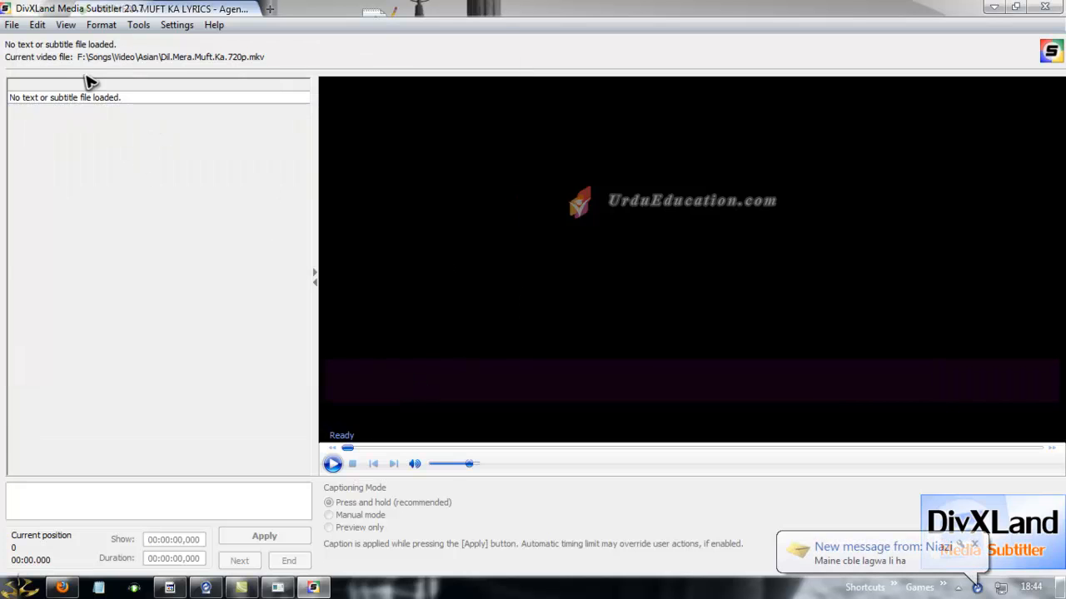
Load the "dil mera muft ka" text file from the Desktop as the subtitle text
left_click(12, 25)
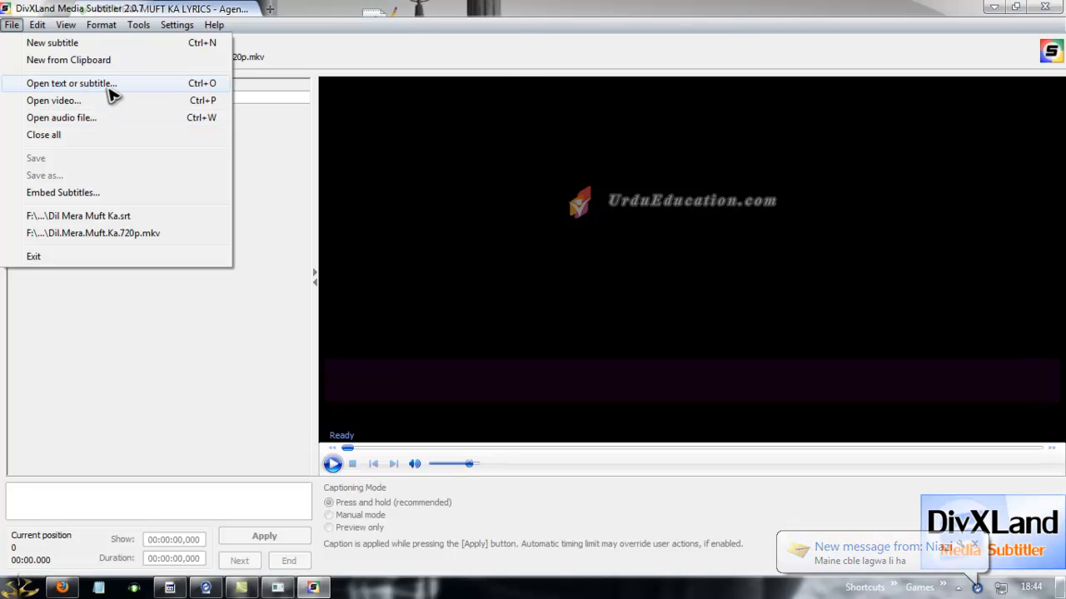
left_click(108, 87)
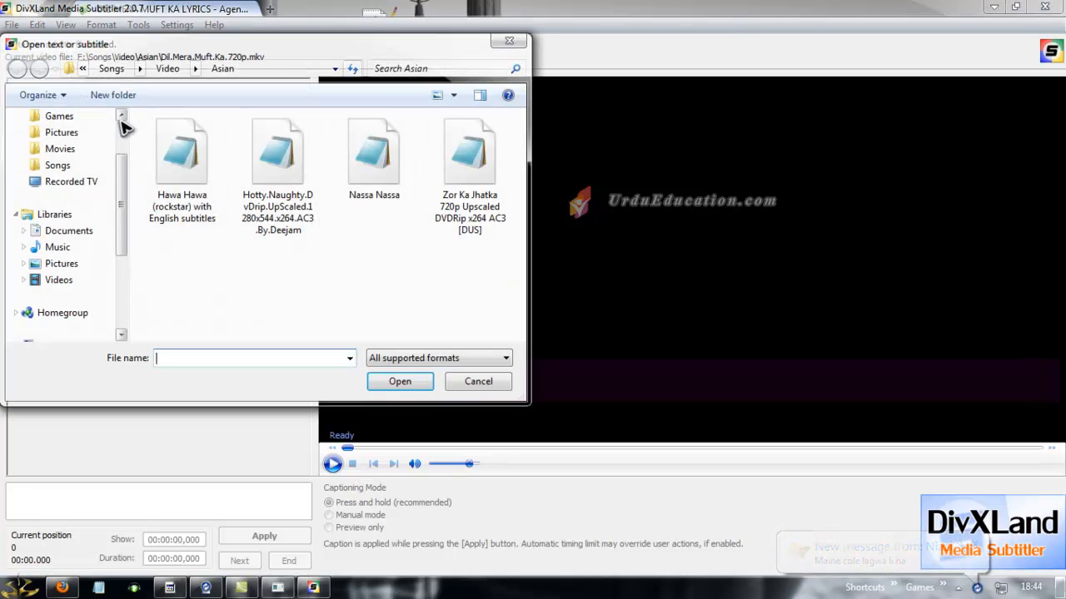
scroll(120, 125, "up", 2)
left_click(86, 140)
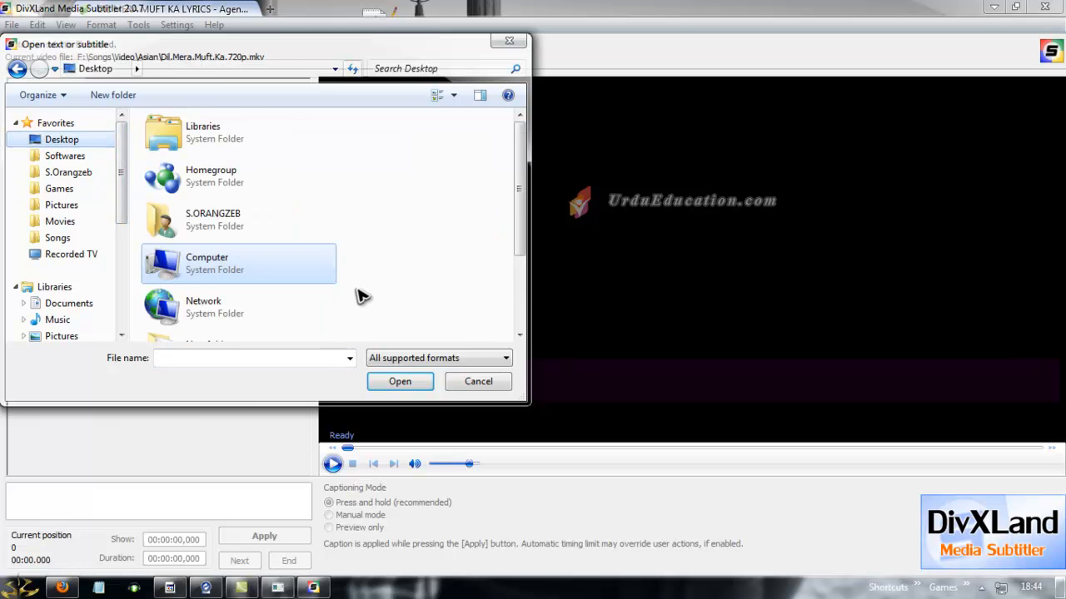
scroll(358, 296, "down", 2)
left_click(204, 287)
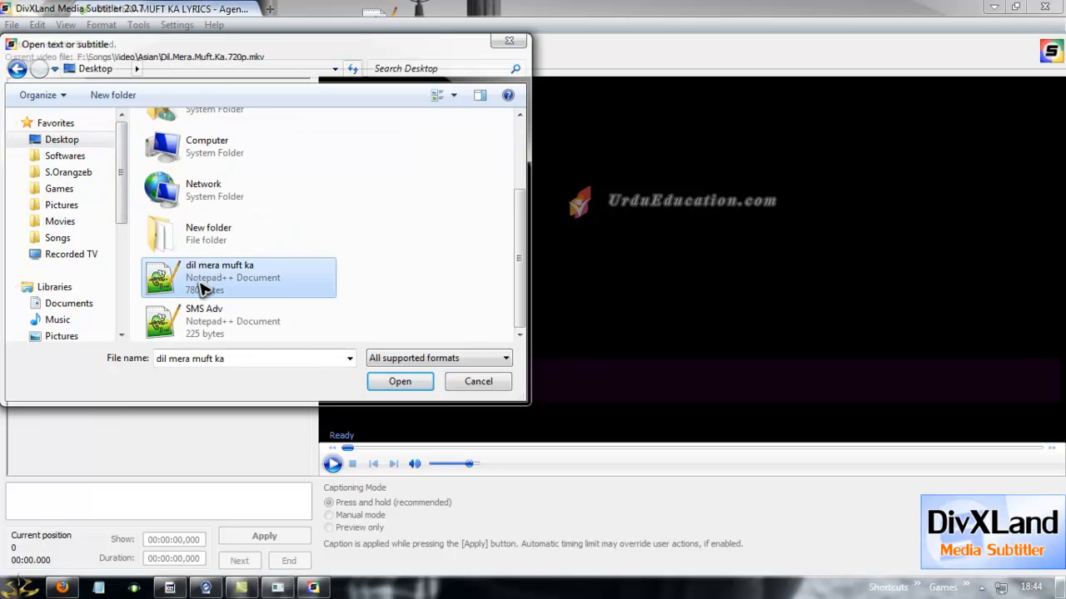
left_click(404, 382)
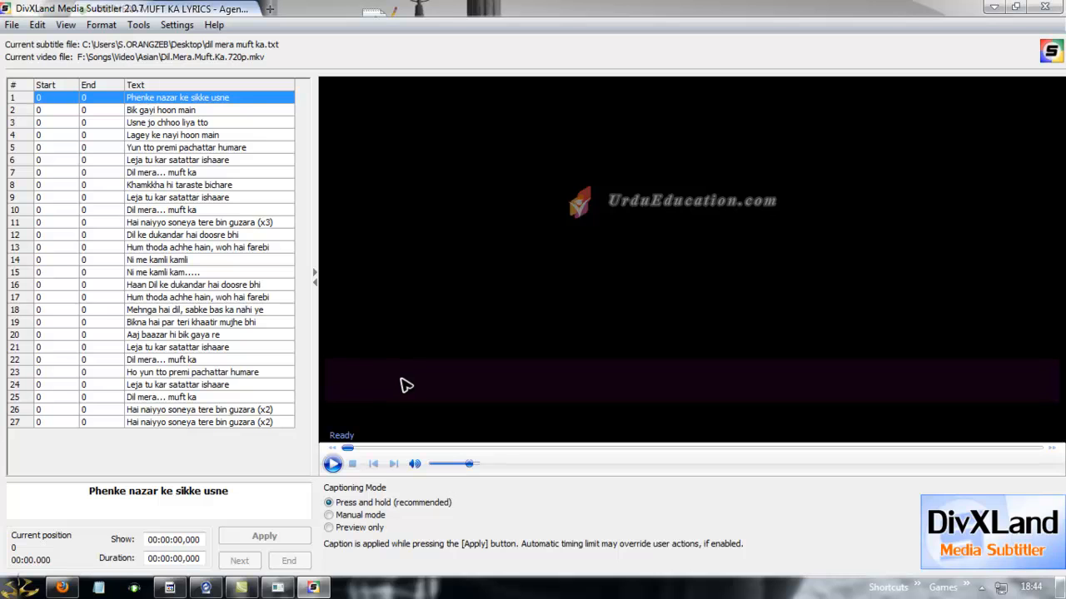
Delete the duplicate last subtitle line 27, "Hai naiyyo soneya tere bin guzara (x2)"
left_click(218, 423)
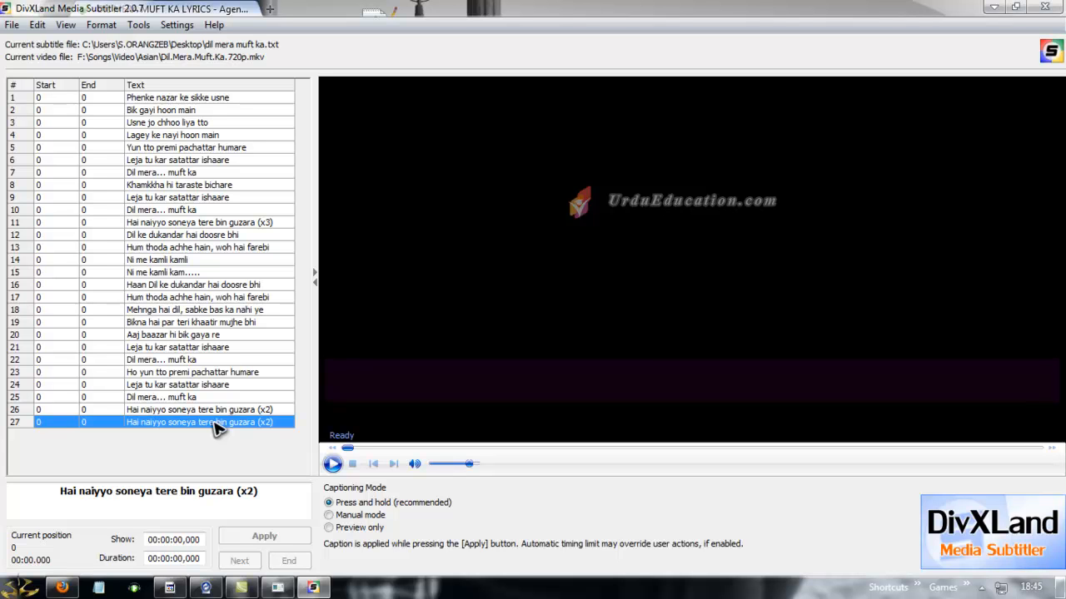
key("Delete")
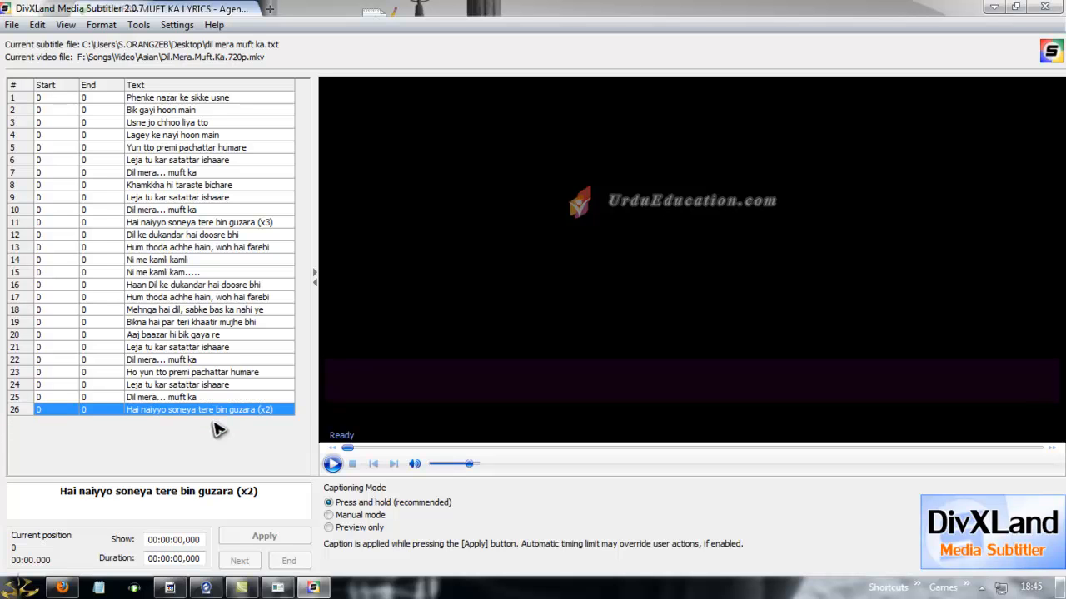
Select the first subtitle line, "Phenke nazar ke sikke usne", and play the video from the start for captioning
left_click(183, 99)
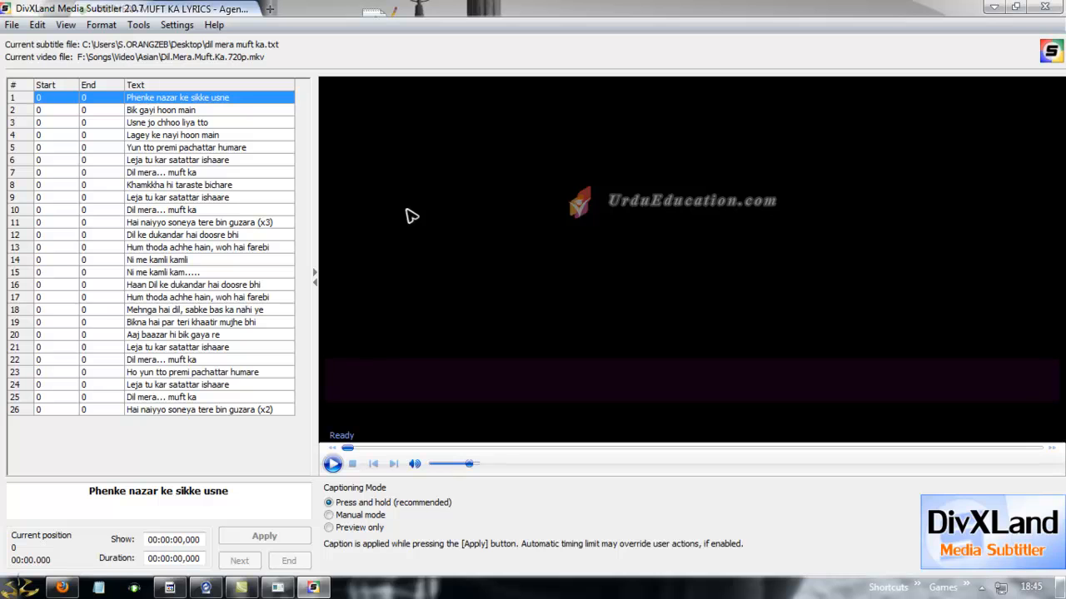
left_click(347, 448)
left_click(332, 464)
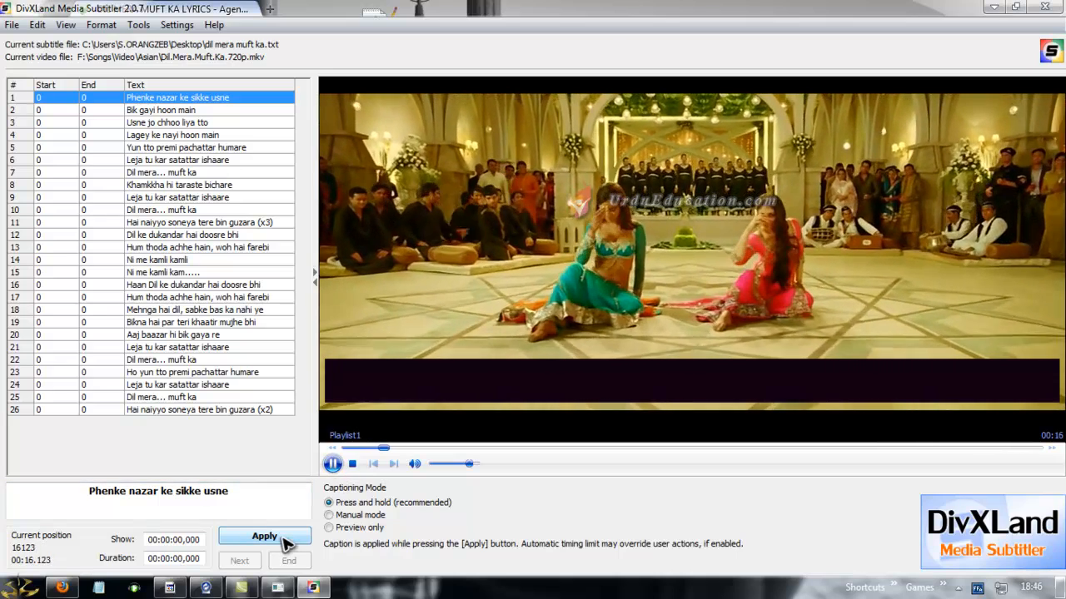
Time subtitle lines 1 to 10 in press-and-hold captioning mode as each is sung, ending with "Dil mera... muft ka", and pause the video
left_click(264, 537)
left_click(264, 536)
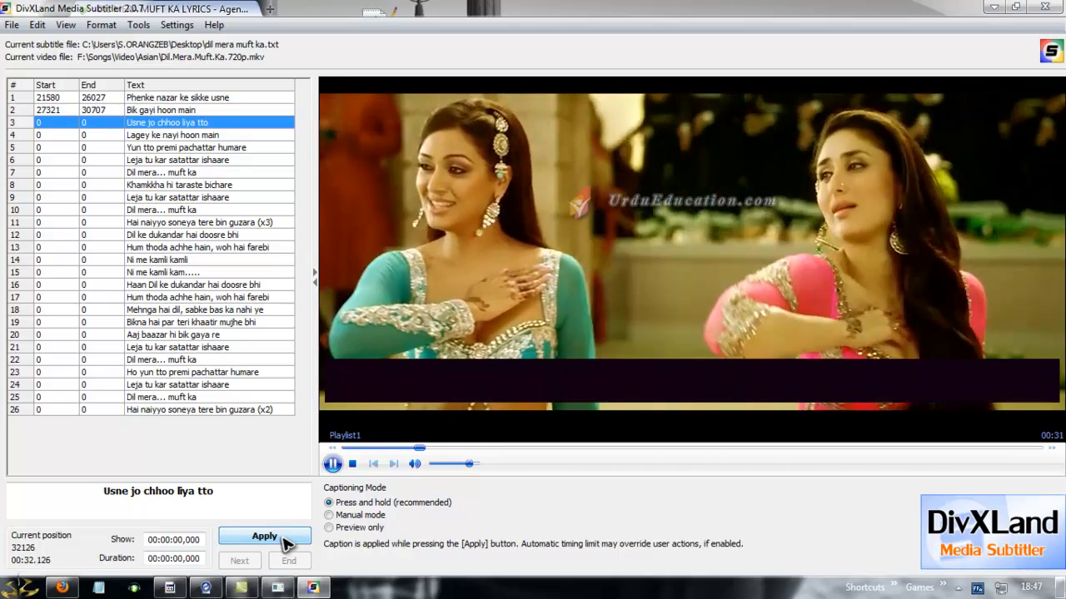
left_click(285, 542)
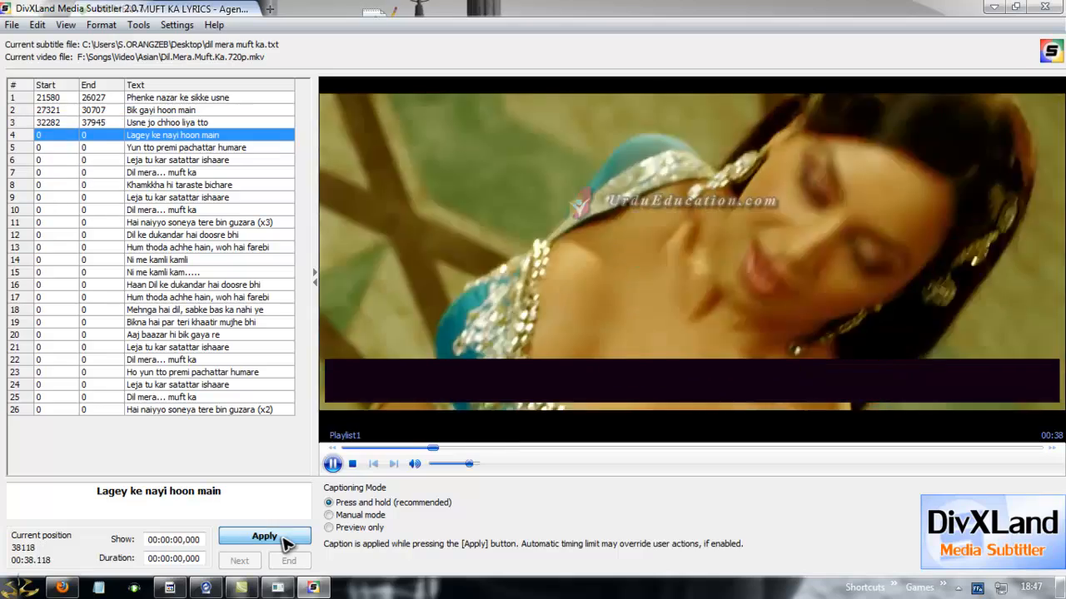
left_click(285, 543)
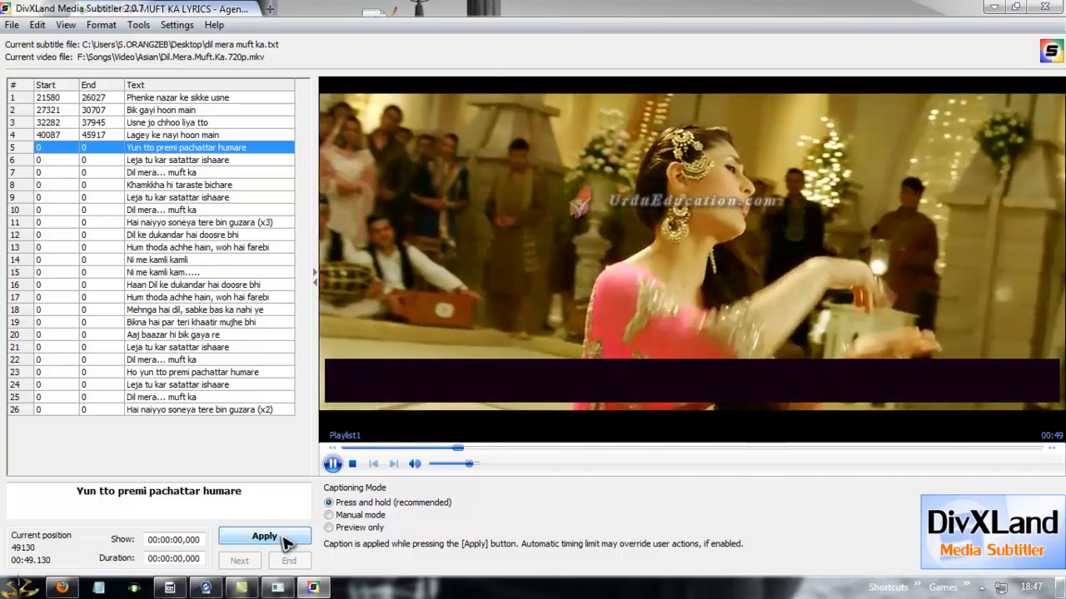
left_click(283, 539)
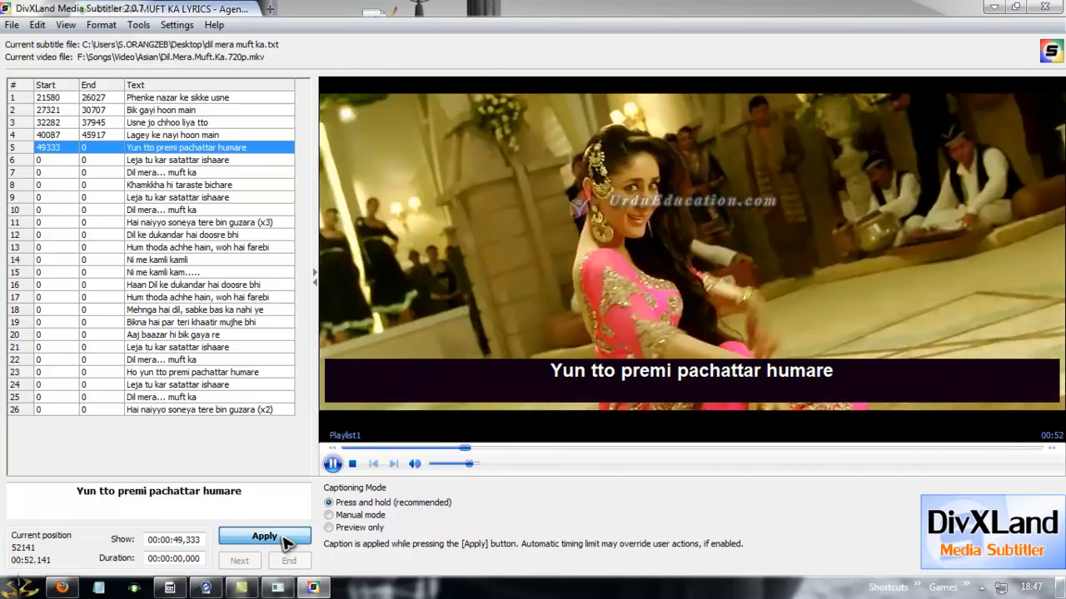
left_click(284, 541)
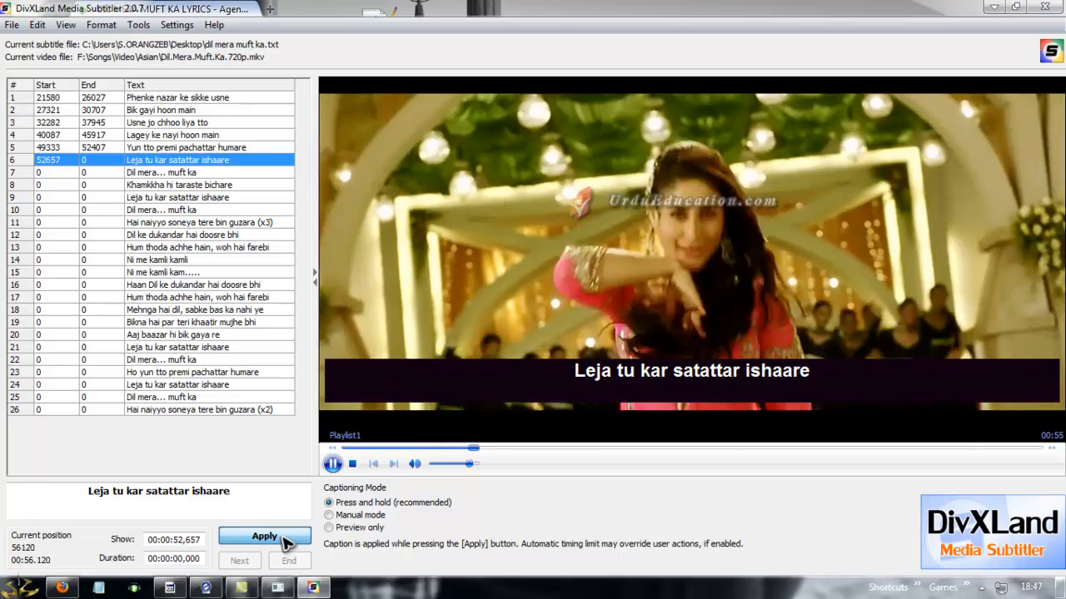
left_click(284, 542)
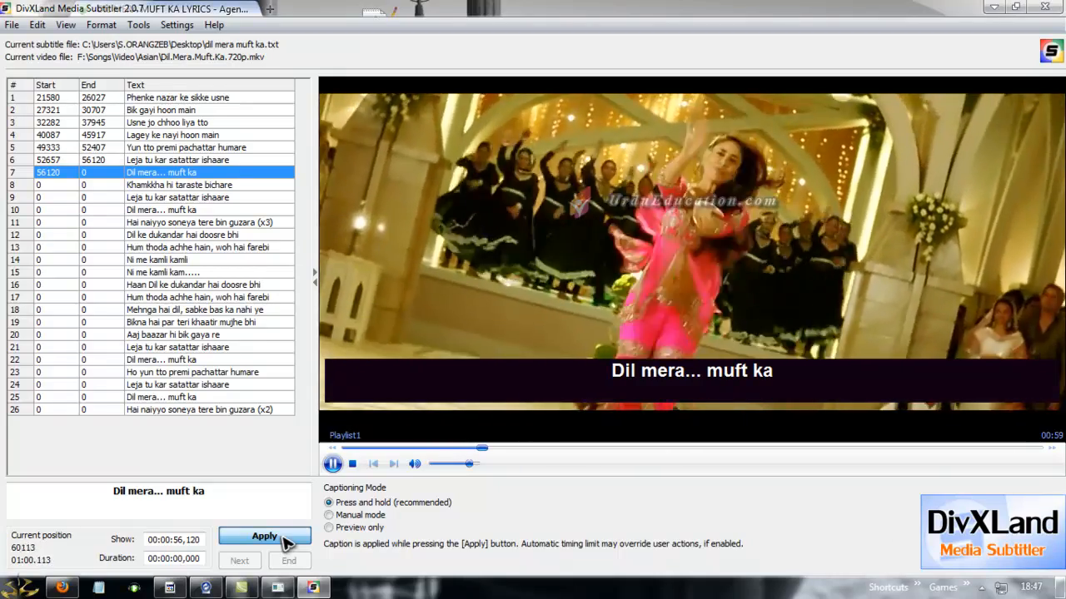
left_click_drag(283, 538, 284, 540)
left_click_drag(284, 539, 283, 537)
left_click_drag(283, 538, 284, 540)
left_click(332, 464)
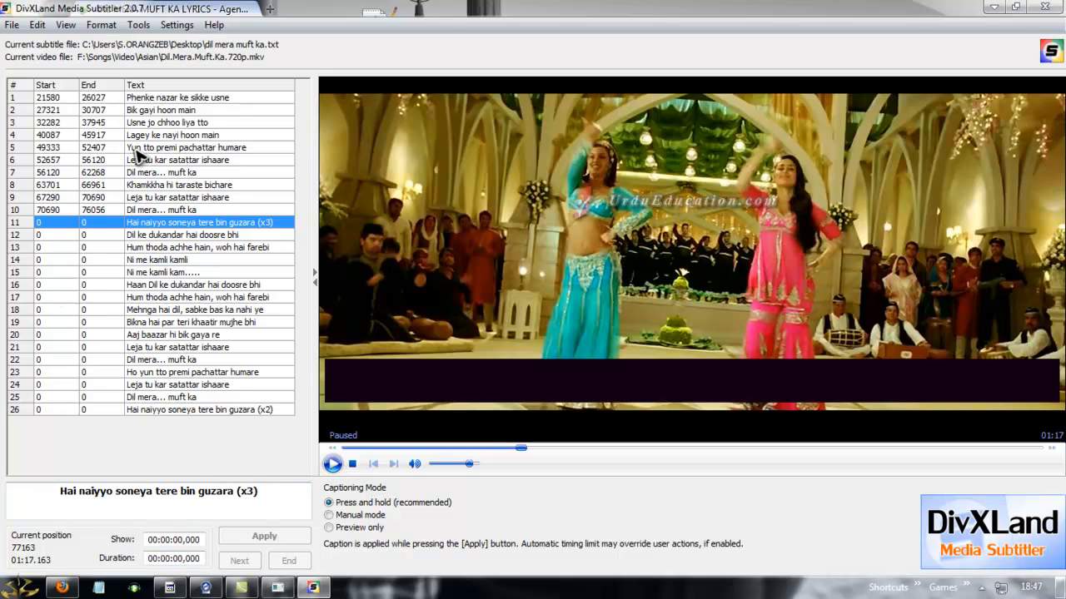
Start saving the subtitles as a new file with SubRip [SRT] as the export format
left_click(12, 24)
left_click(121, 158)
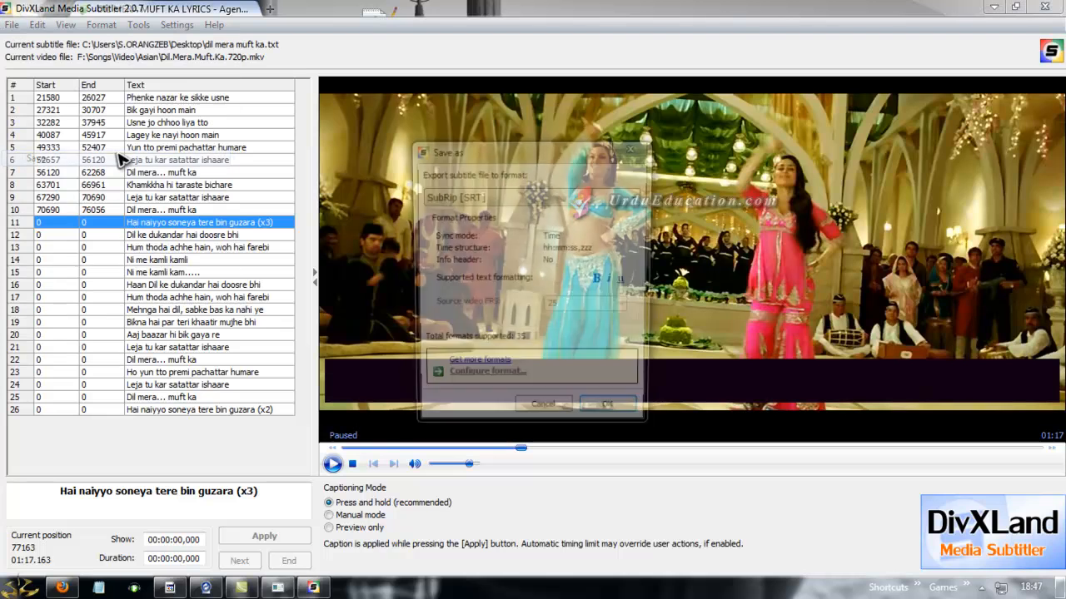
left_click(520, 200)
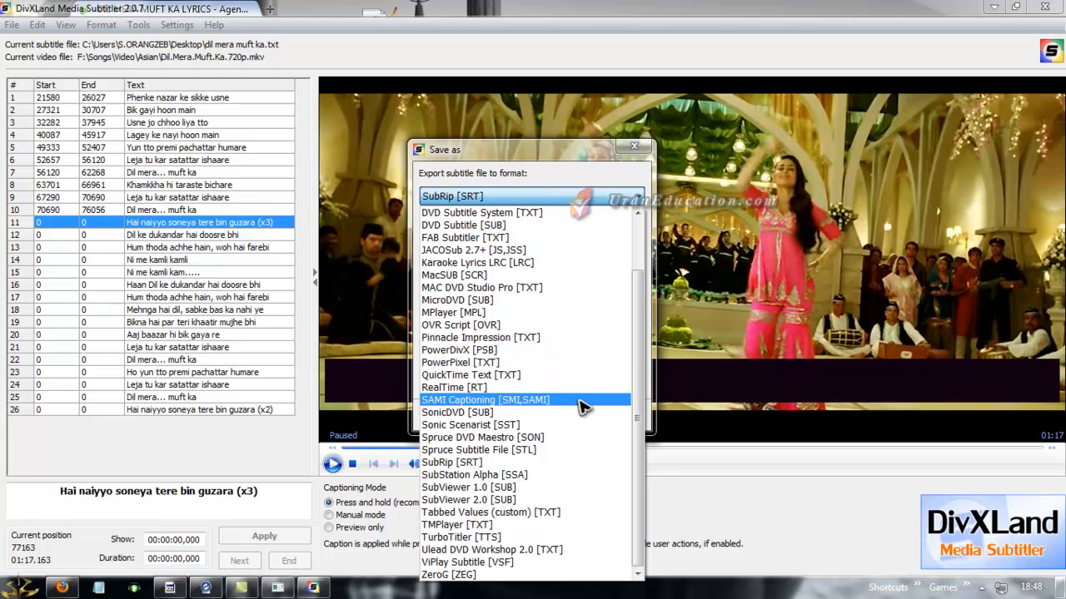
left_click(470, 463)
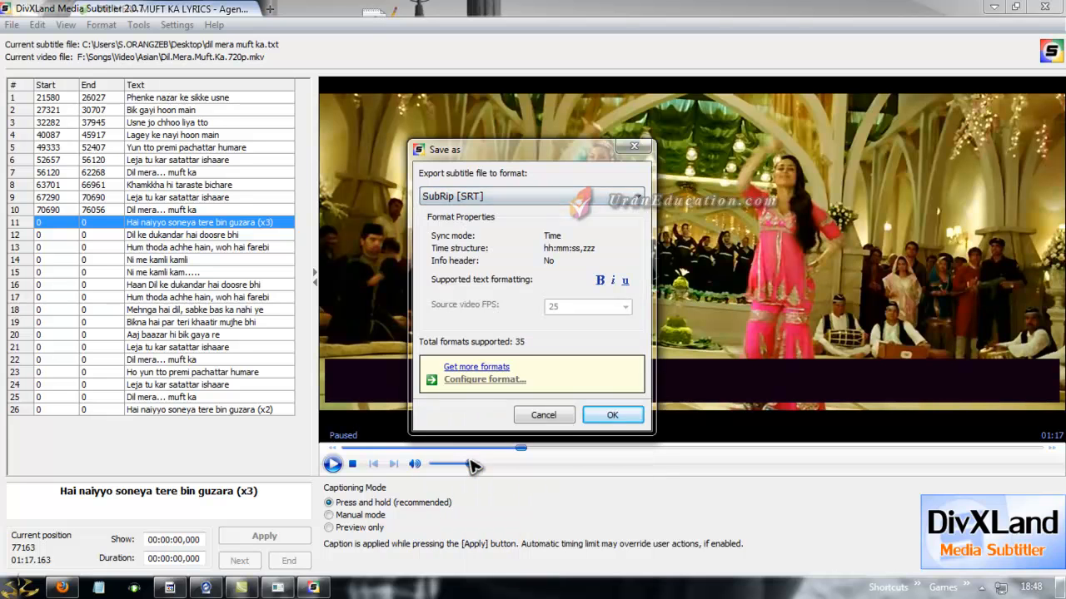
left_click(610, 414)
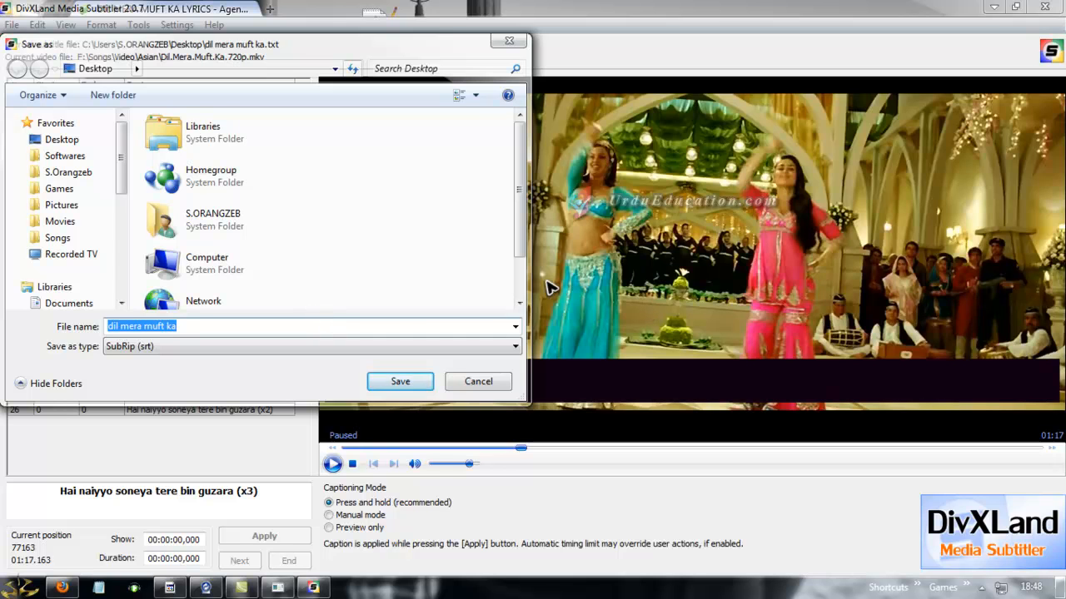
Save the subtitle file as Dil.Mera.Muft.Ka.720p in the Songs\Video\Asian folder, including the captions without timing
left_click(60, 238)
left_click(185, 176)
double_click(186, 177)
double_click(214, 204)
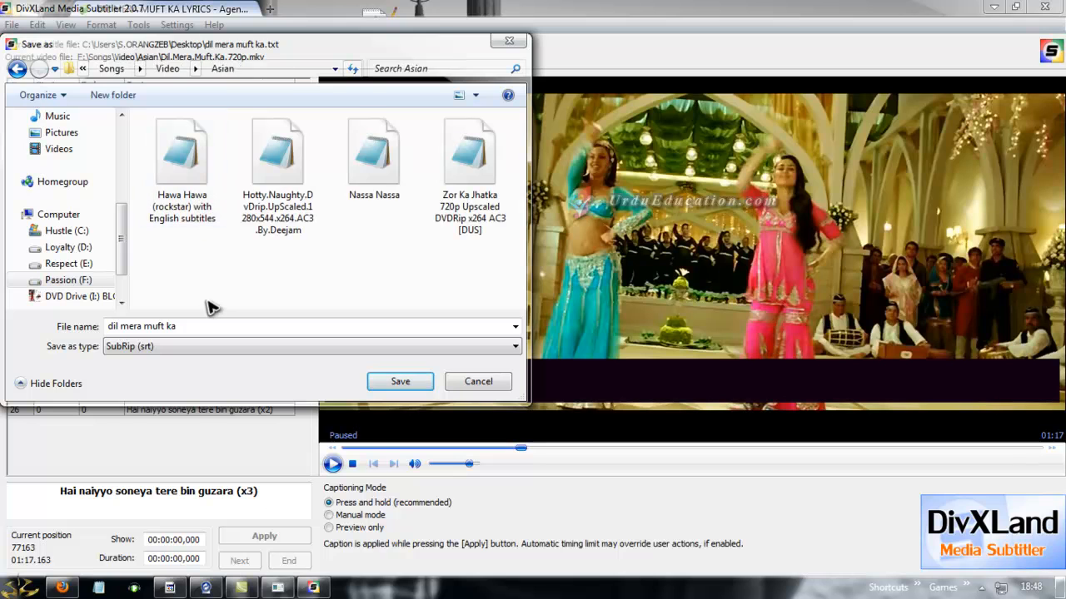
left_click(198, 330)
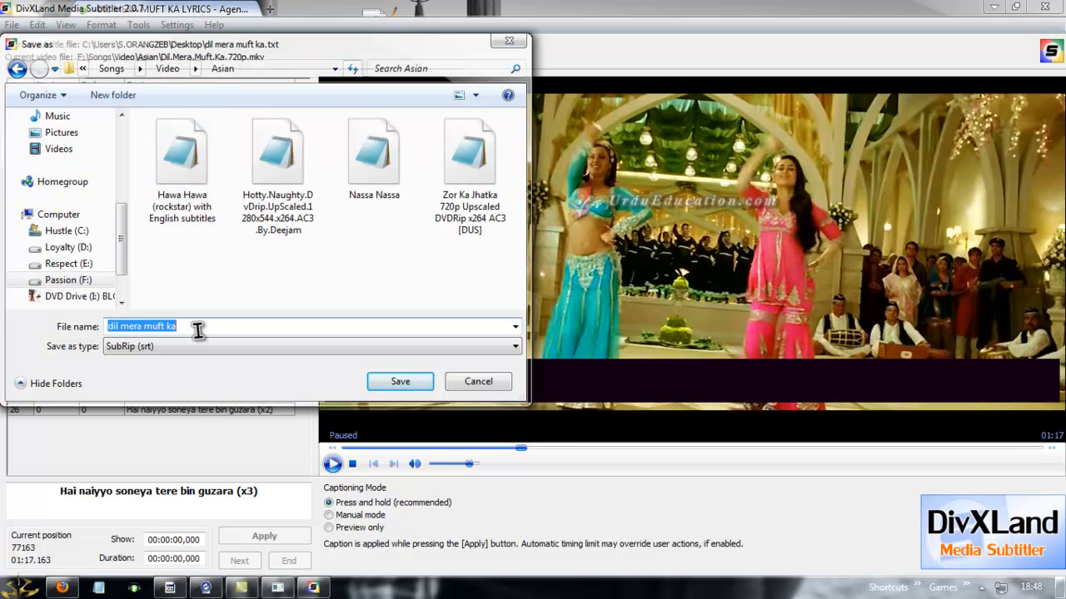
type("dil")
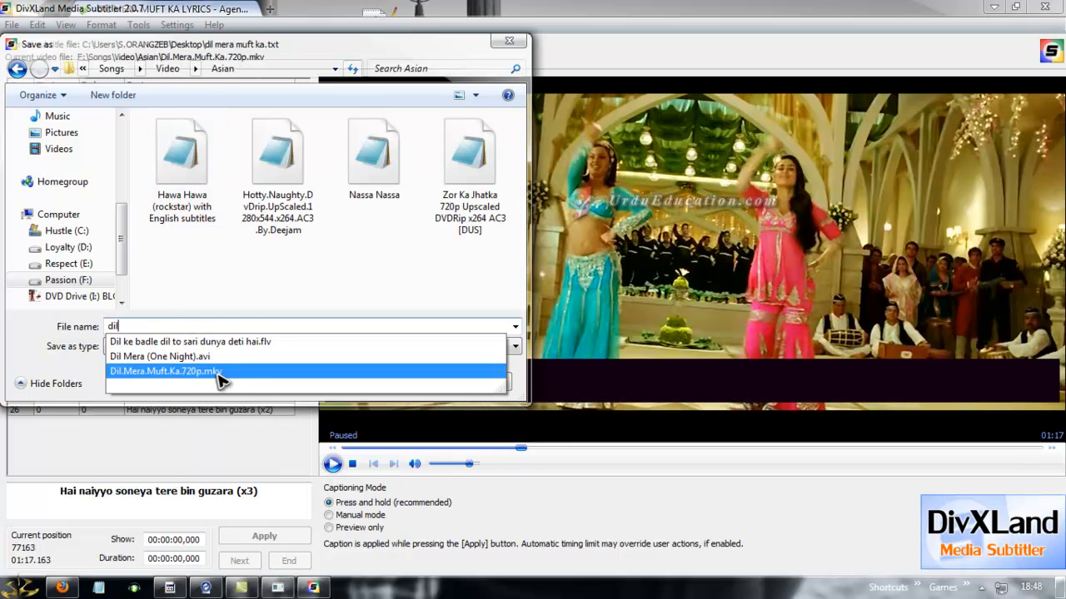
left_click(233, 374)
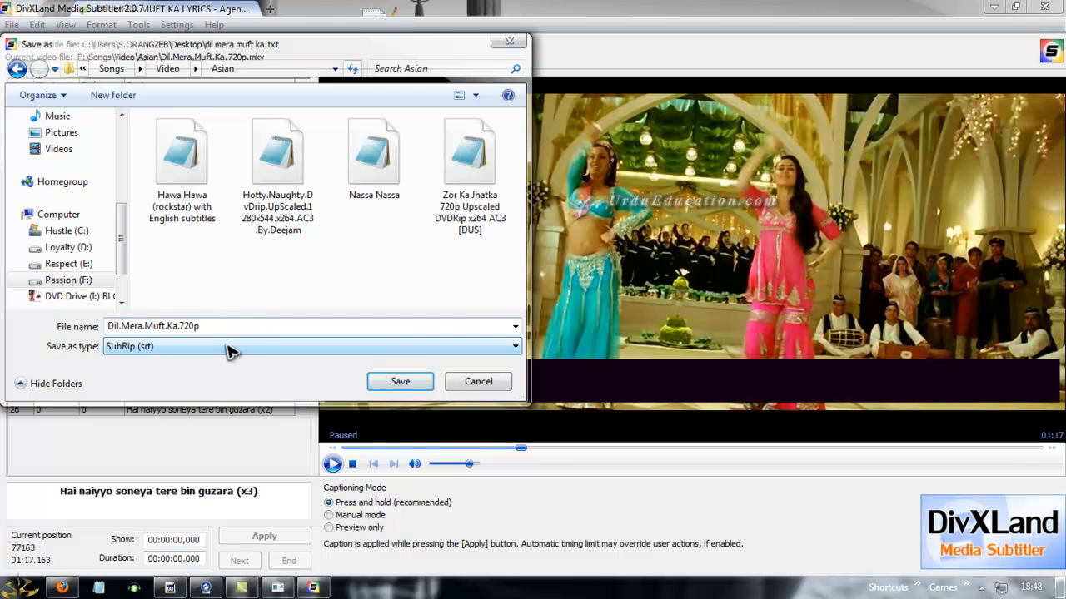
left_click(400, 380)
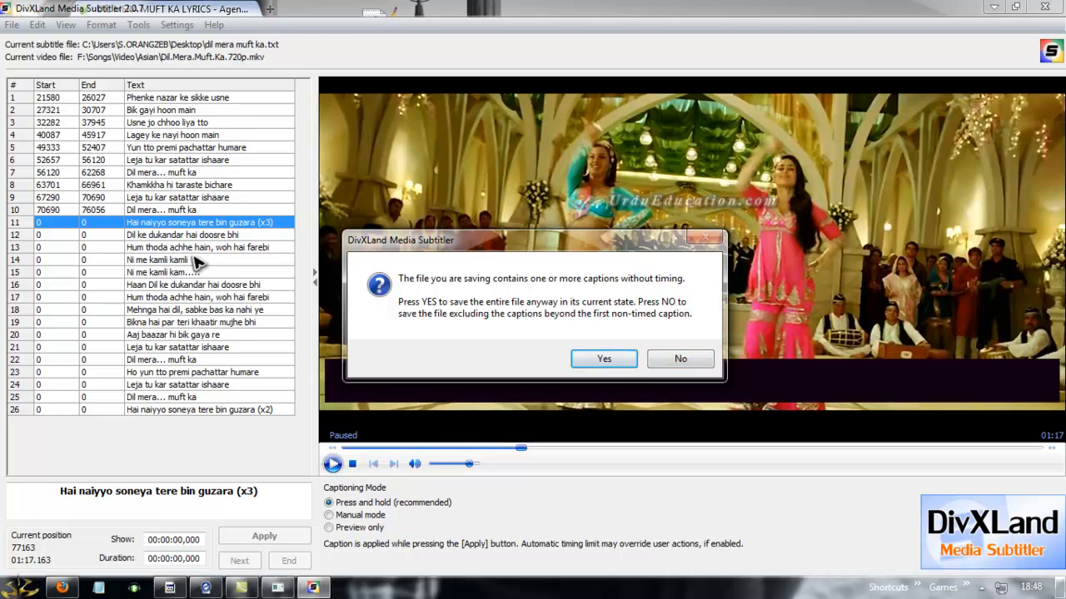
left_click(606, 356)
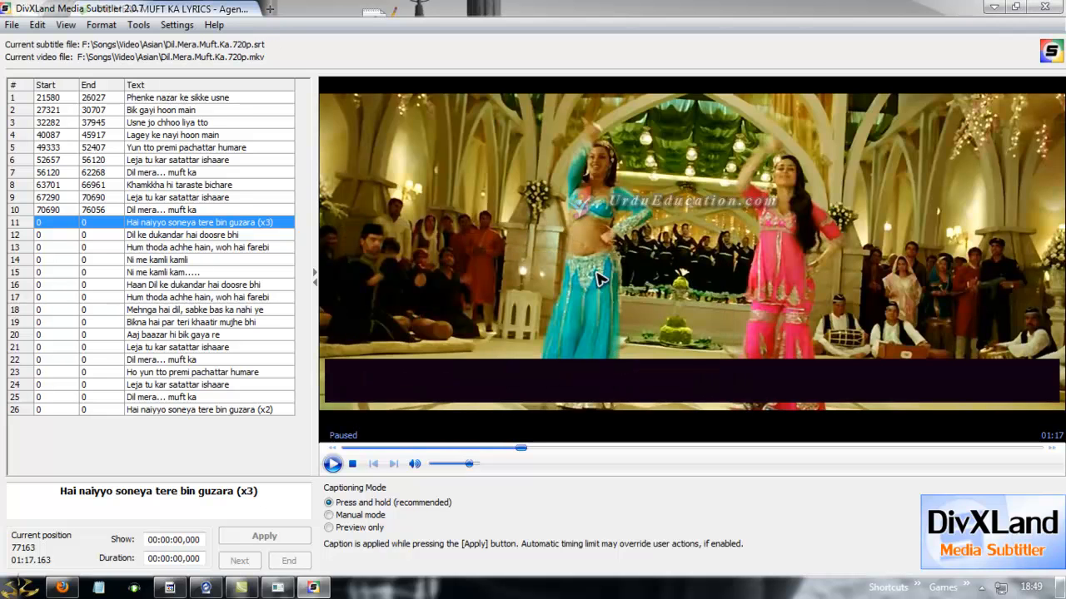
Close the subtitle editor and the browser, and open the file manager from the desktop
left_click(1050, 7)
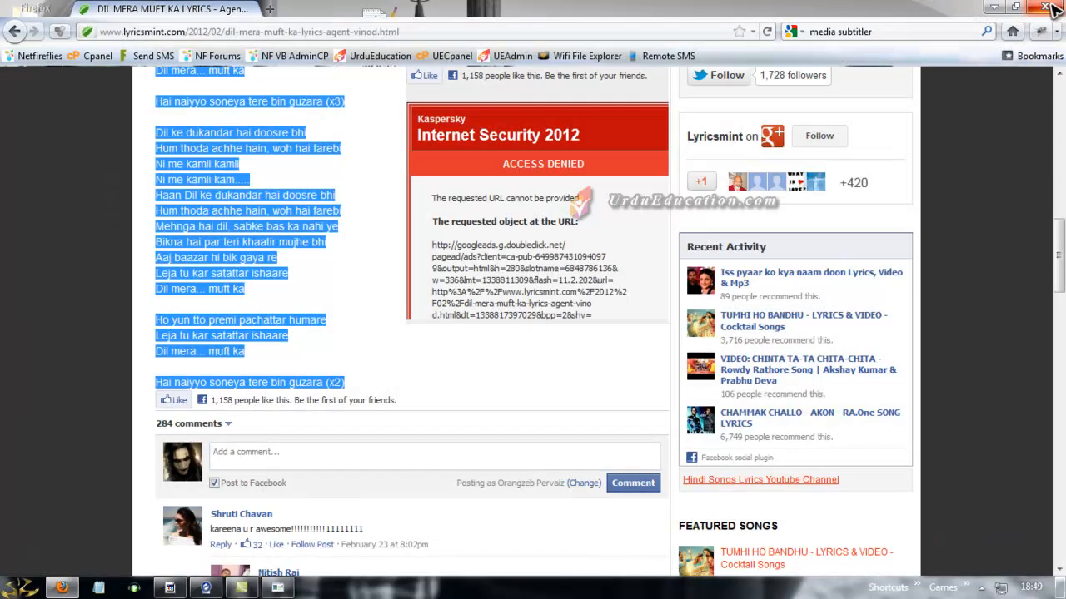
left_click(1050, 7)
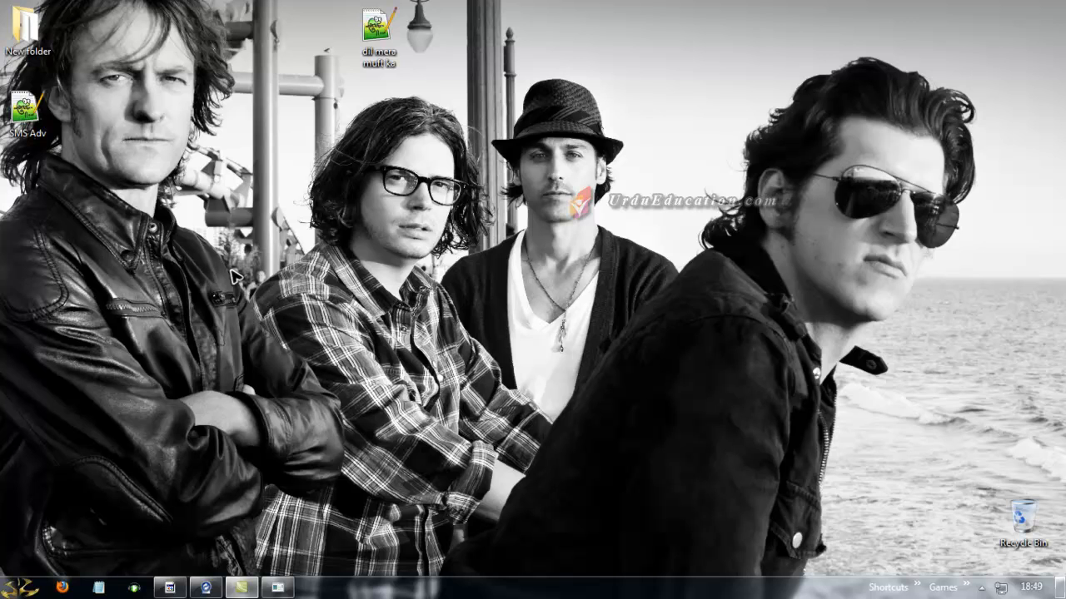
double_click(477, 357)
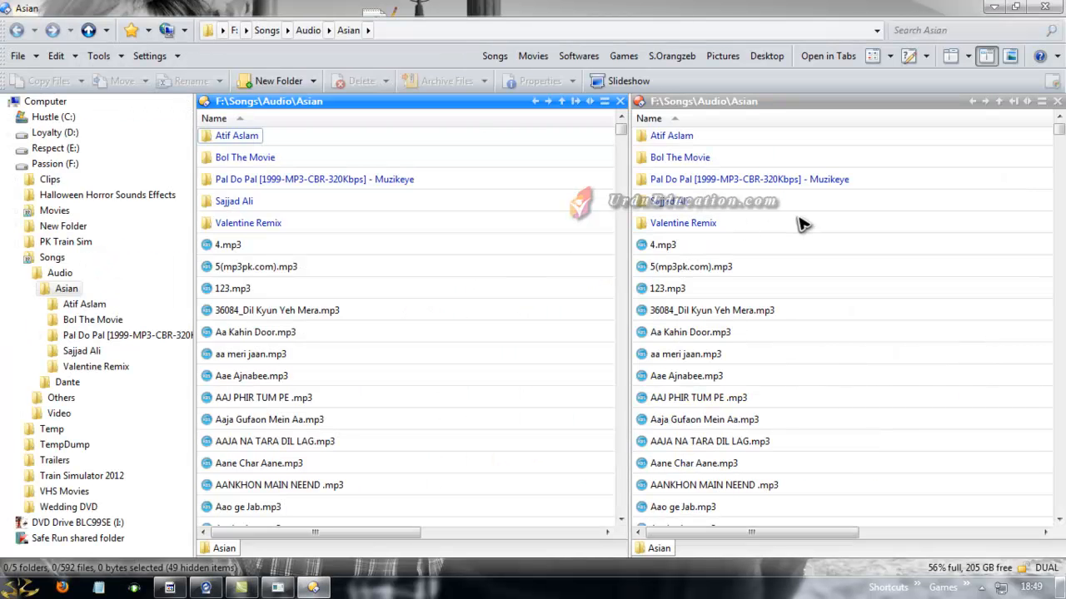
Browse to F:\Songs\Video\Asian in the second file pane and select Dil.Mera.Muft.Ka.720p.mkv for playback
left_click(801, 224)
left_click(744, 118)
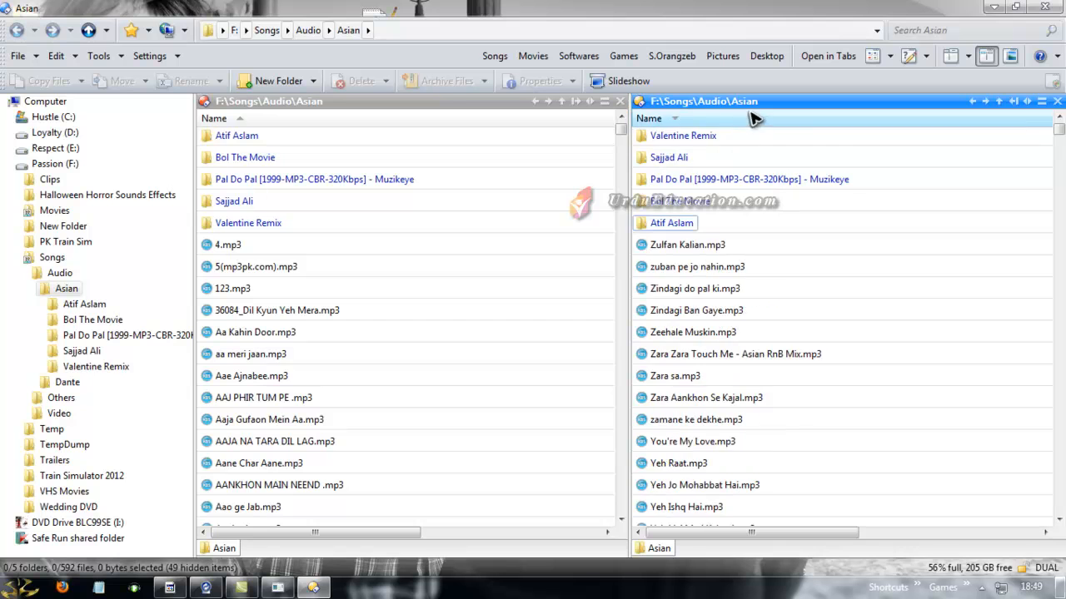
left_click(716, 123)
double_click(818, 307)
double_click(818, 306)
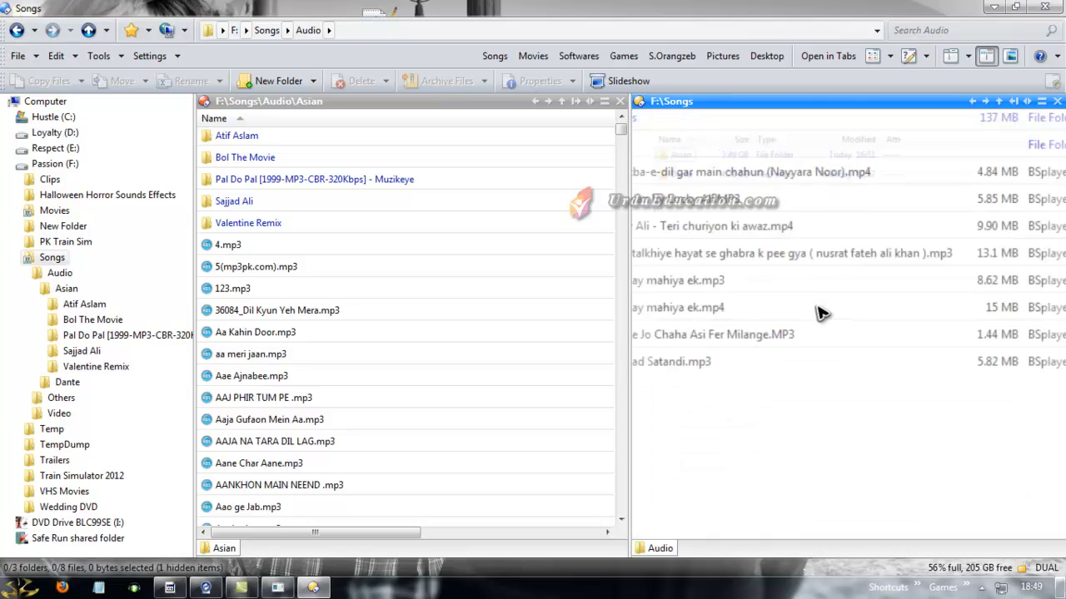
left_click(665, 182)
double_click(661, 135)
type("dil")
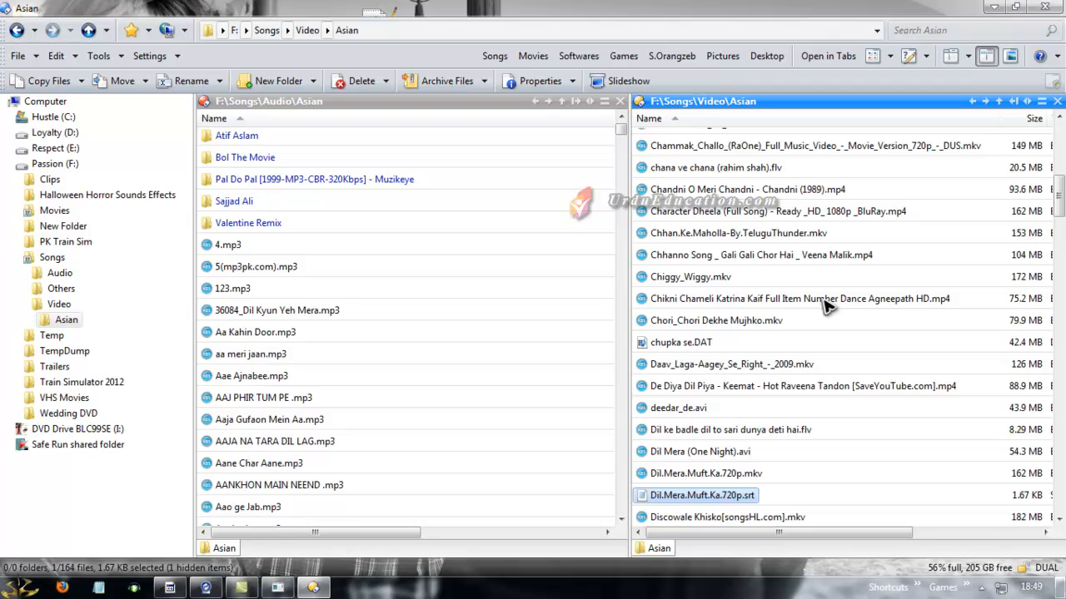
key("Up")
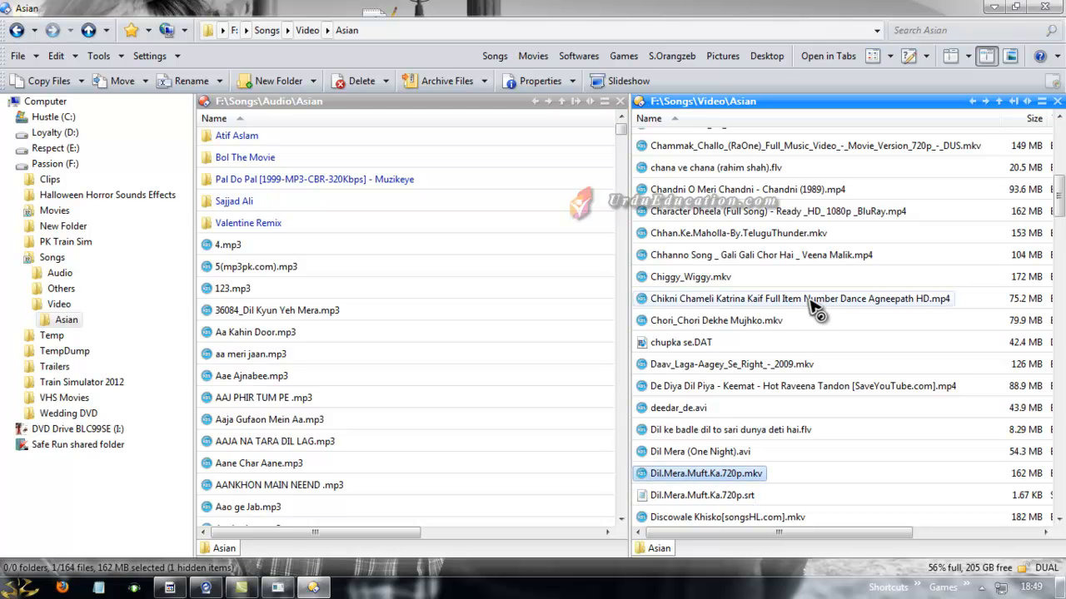
Close the file manager, skip ahead in the video in BS.Player to check its subtitles, and close the player
left_click(1056, 5)
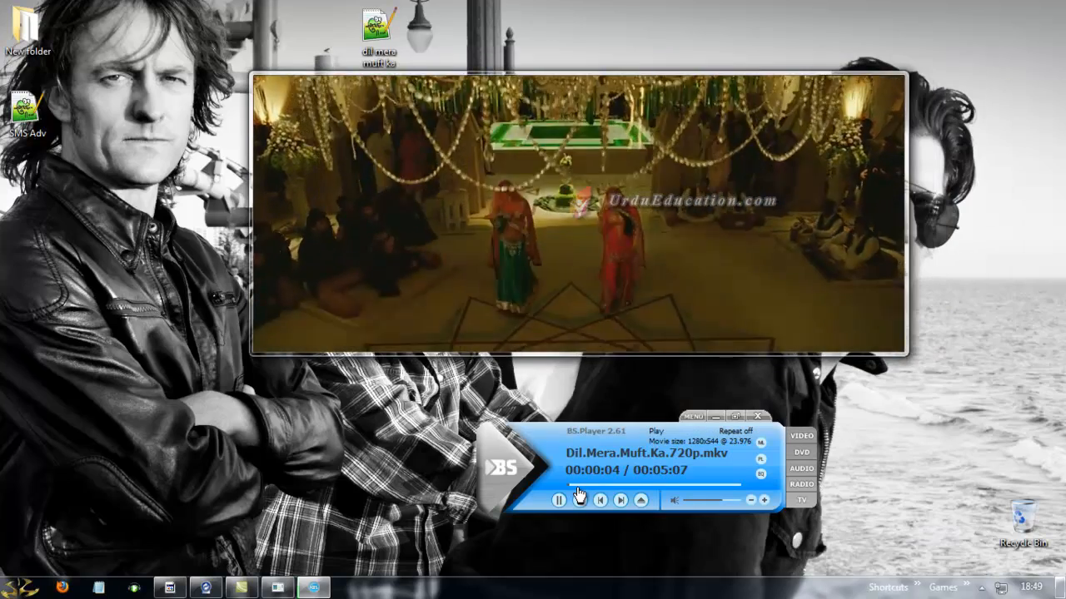
left_click(574, 486)
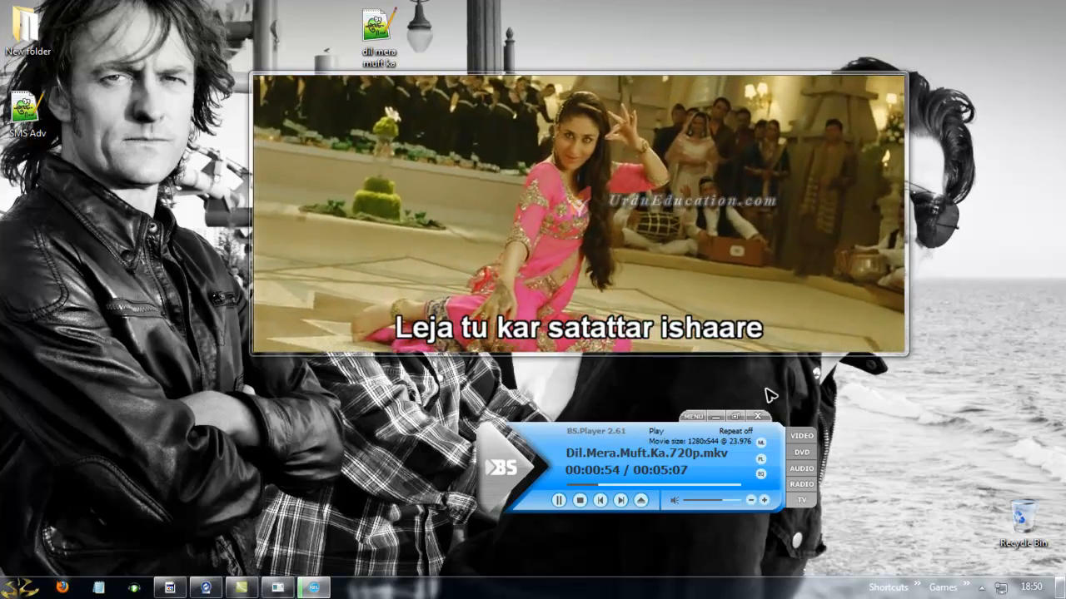
left_click(757, 415)
Move the "dil mera muft ka" text file on the desktop to just below SMS Adv
left_click_drag(376, 34, 25, 196)
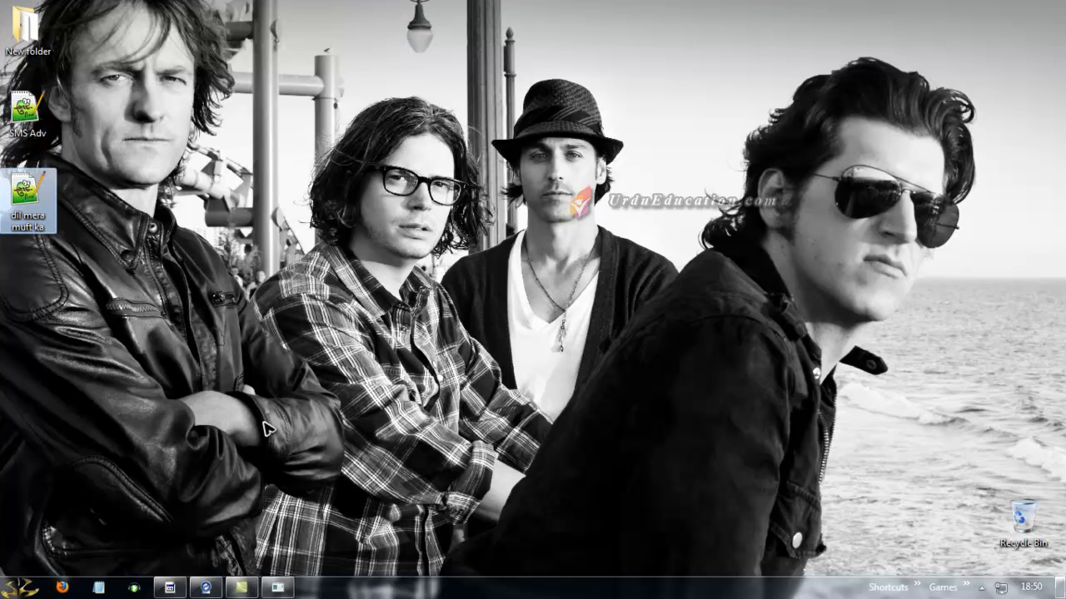